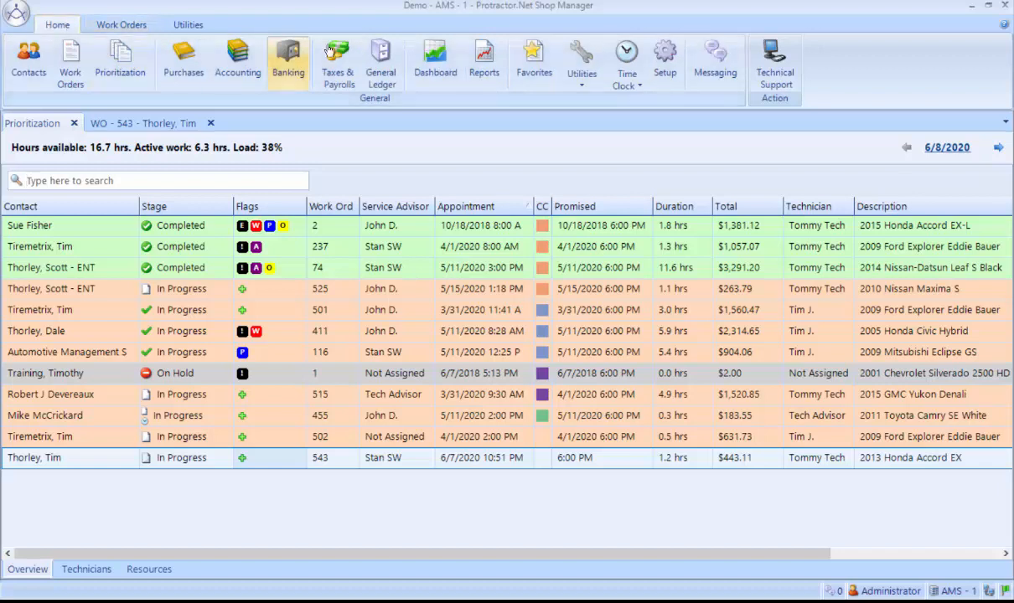
# Open the shop setup, filter its categories by "labor" and show the Labor Rate Matrix list.
pyautogui.click(679, 59)
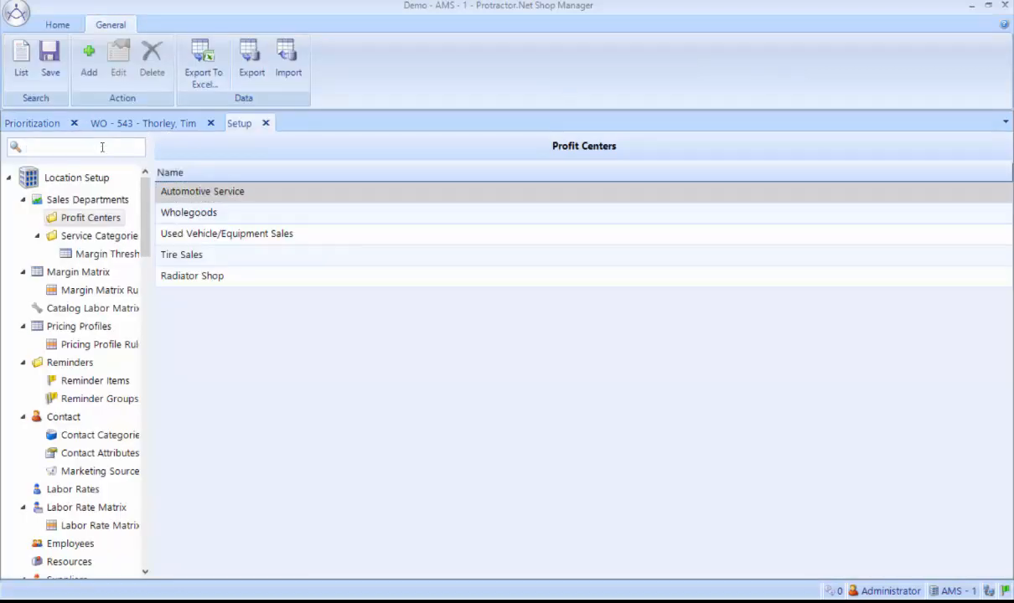
pyautogui.write('labor')
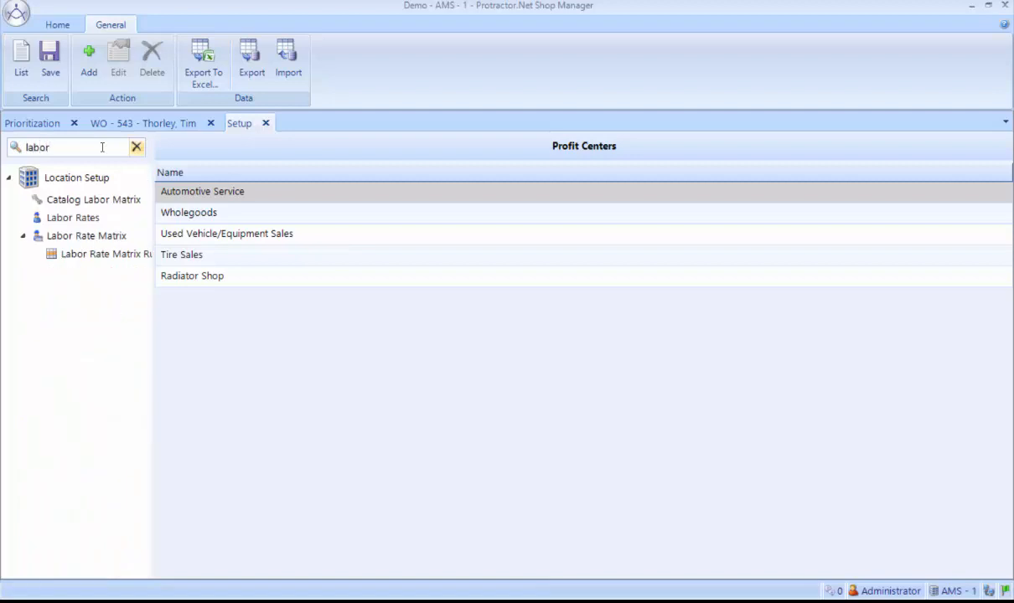
pyautogui.click(79, 237)
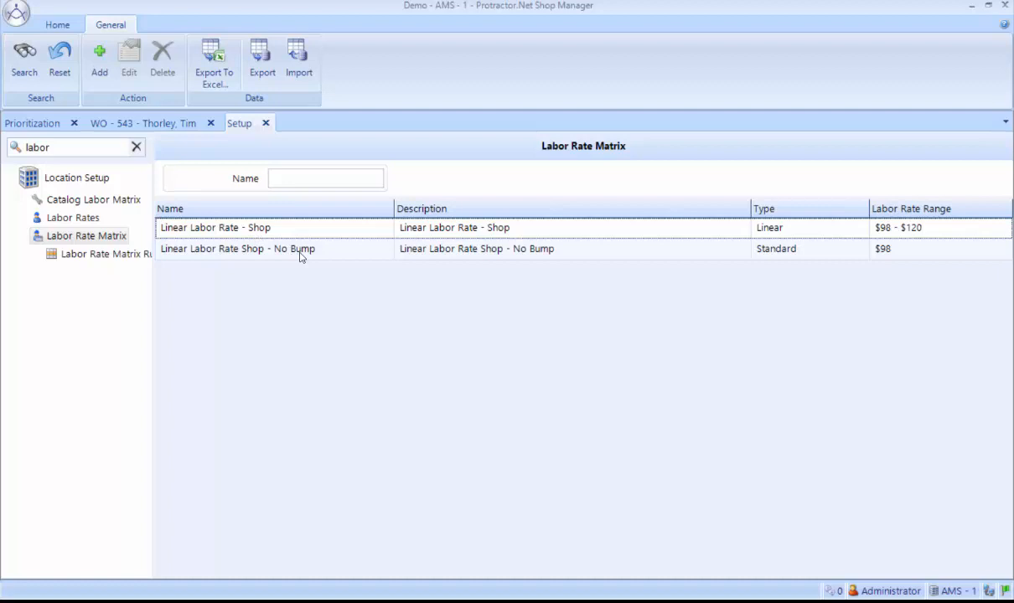
# Open the Linear Labor Rate - Shop matrix and review its labor rate entry for 0 hours.
pyautogui.doubleClick(267, 230)
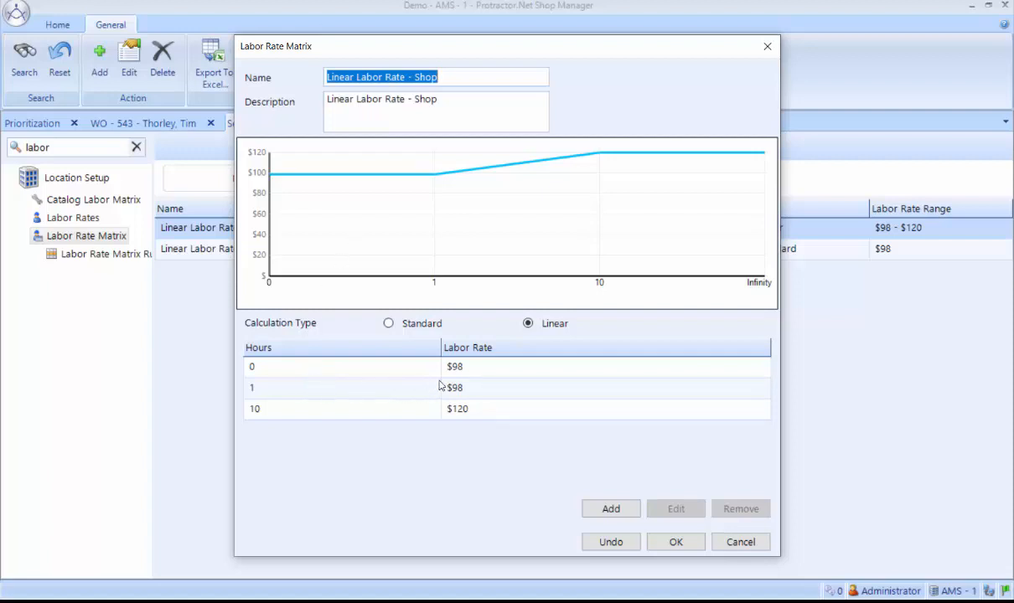
pyautogui.click(466, 371)
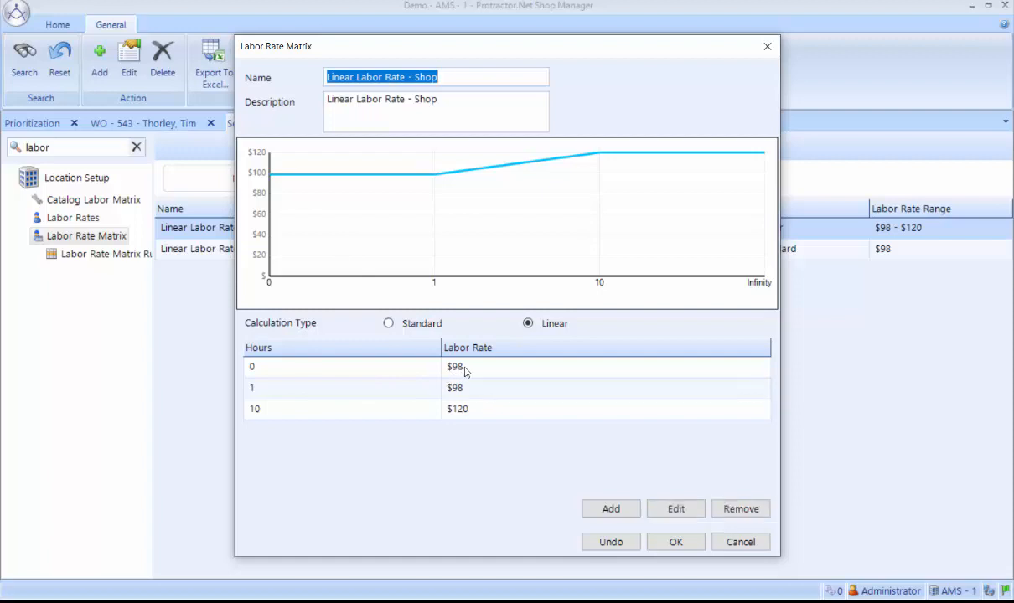
pyautogui.doubleClick(466, 372)
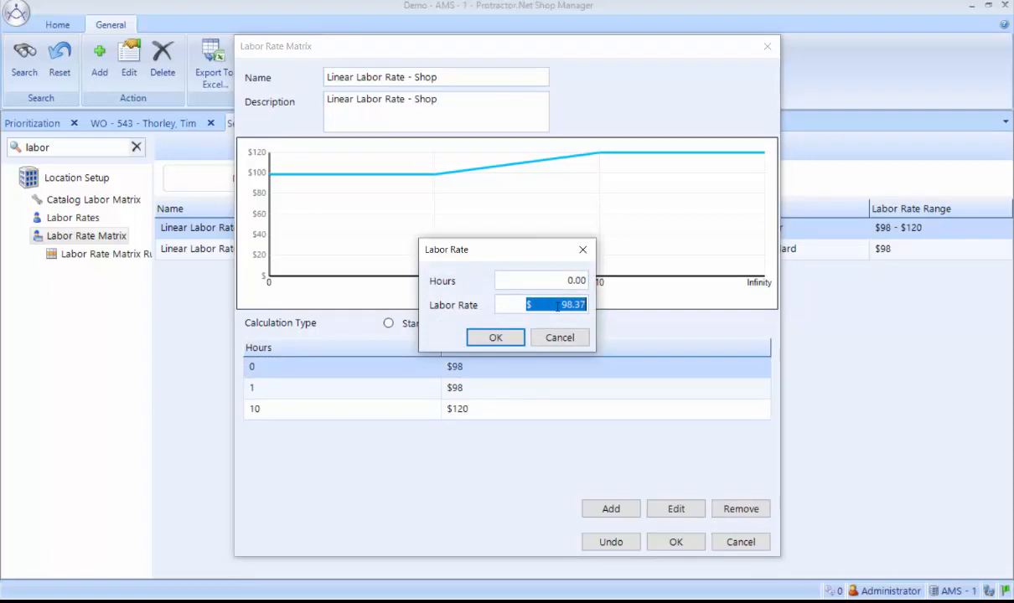
pyautogui.click(496, 338)
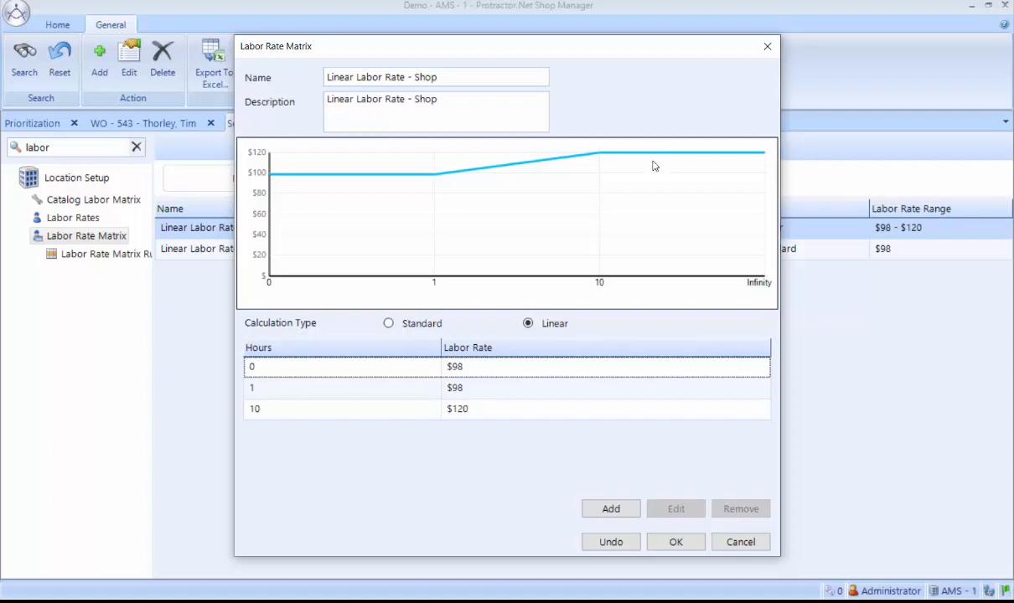
# Preview the matrix with the Standard calculation type, switch it back to Linear and accept the matrix.
pyautogui.click(390, 324)
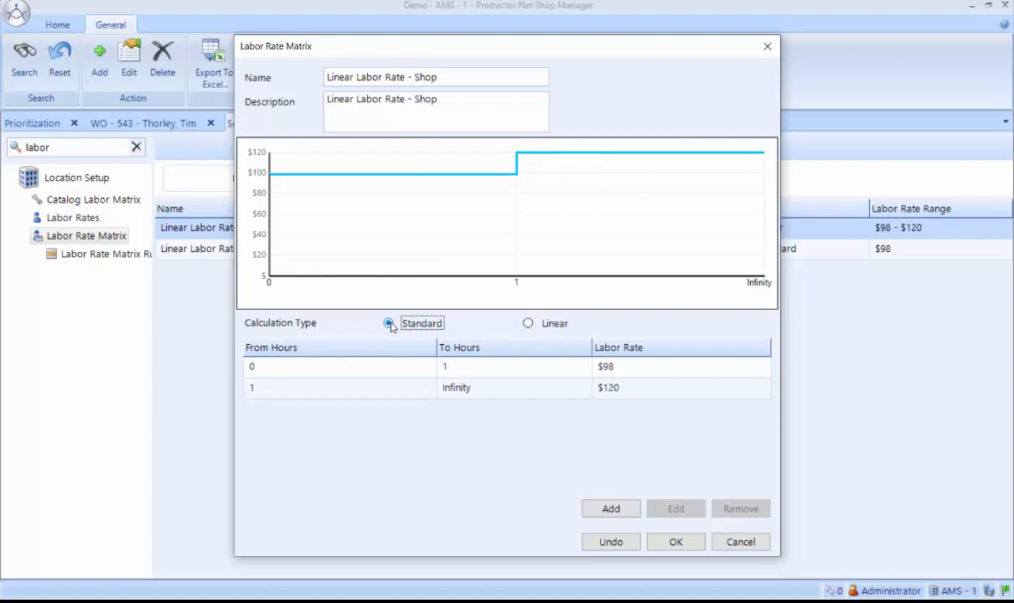
pyautogui.click(529, 324)
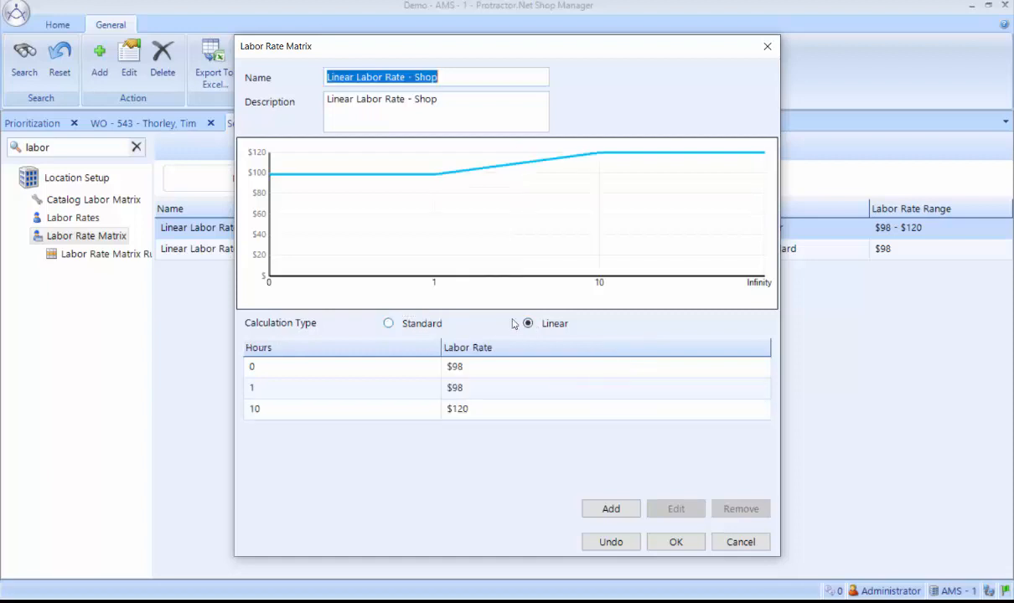
pyautogui.click(676, 542)
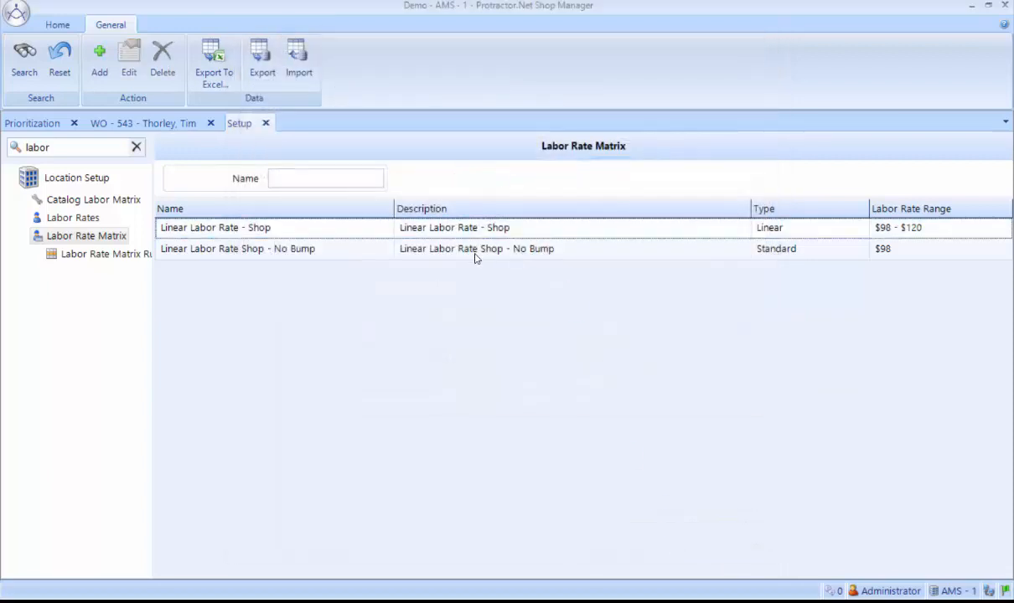
# Review the Linear Labor Rate Shop - No Bump matrix and its first hours range, then close it.
pyautogui.click(474, 256)
pyautogui.doubleClick(474, 256)
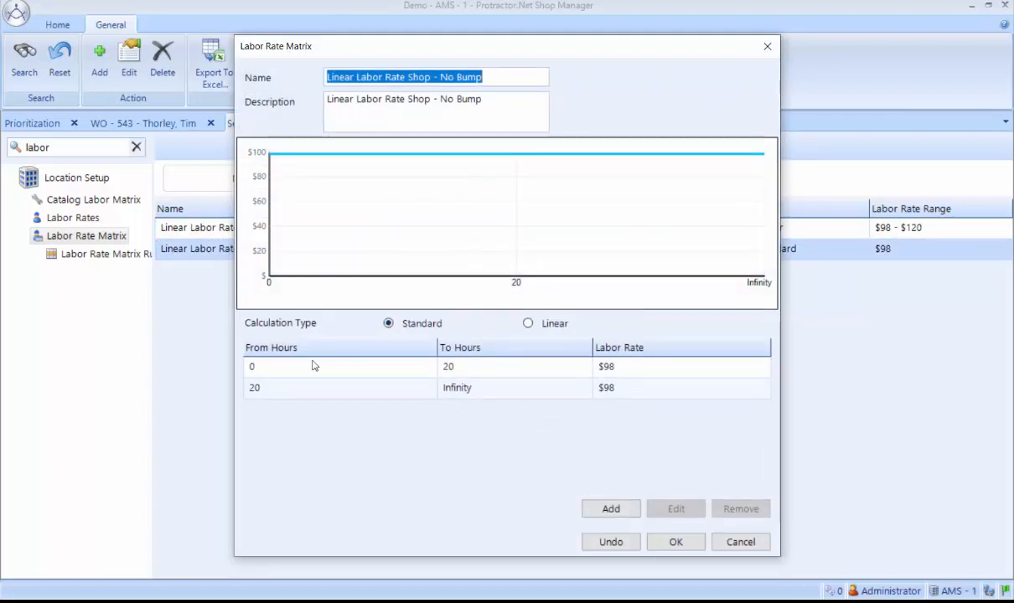
pyautogui.doubleClick(605, 371)
pyautogui.click(471, 335)
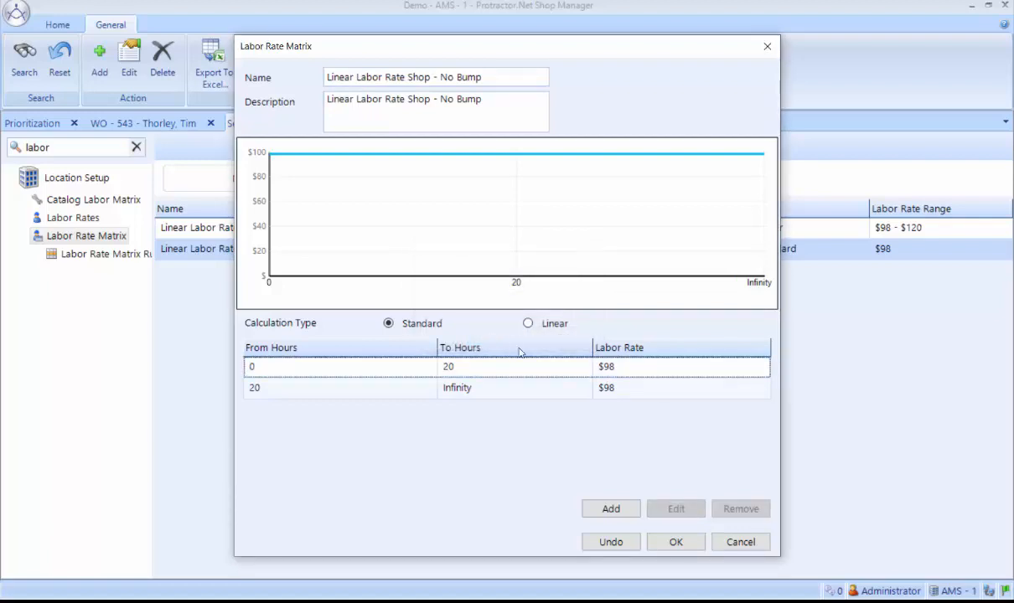
pyautogui.click(677, 542)
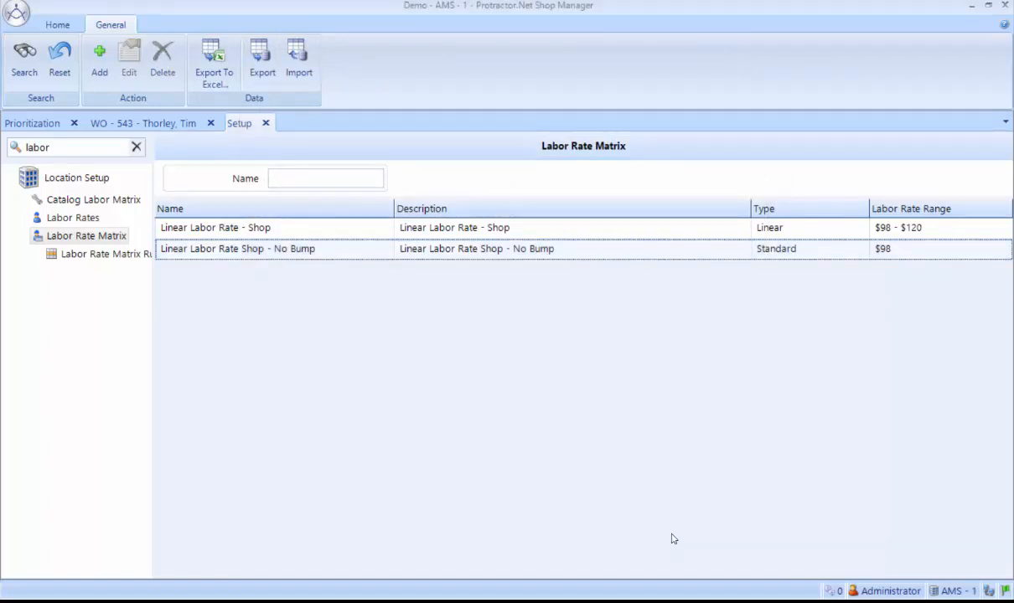
# Examine the labor rate matrix rules for both the No Bump matrix and the Linear Labor Rate - Shop matrix.
pyautogui.click(68, 258)
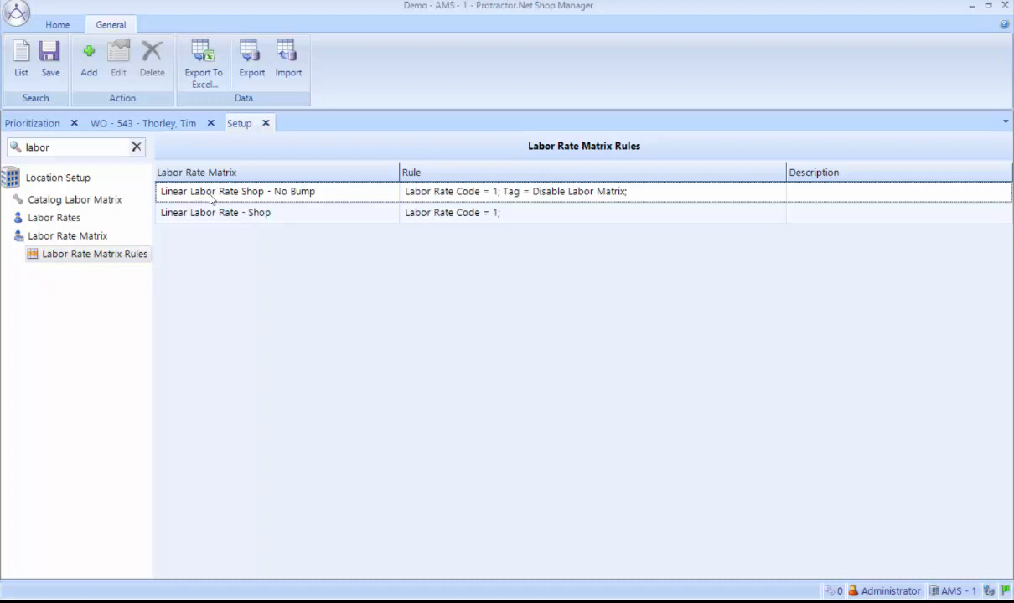
pyautogui.doubleClick(405, 192)
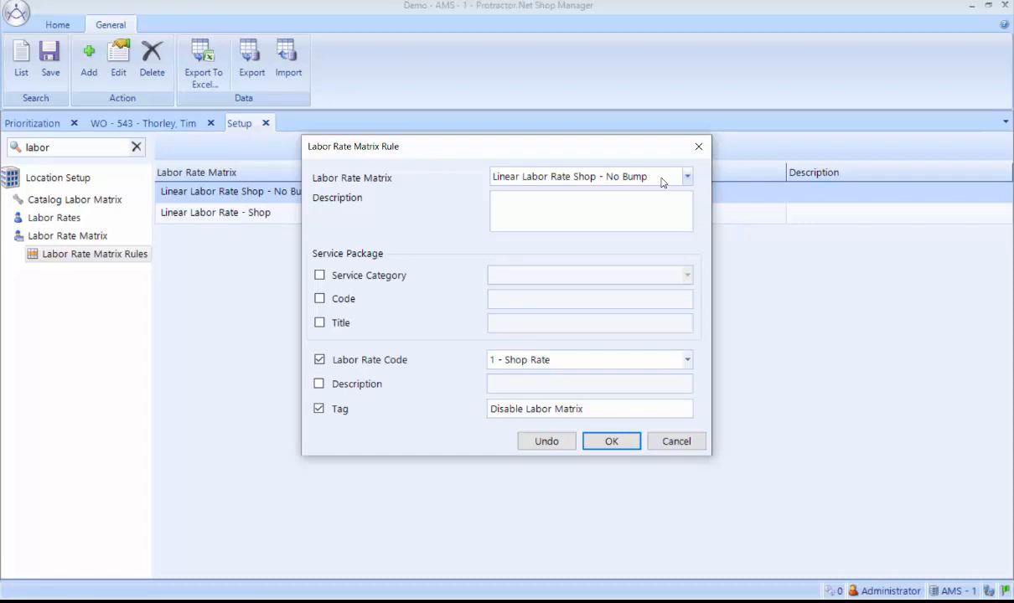
pyautogui.click(614, 443)
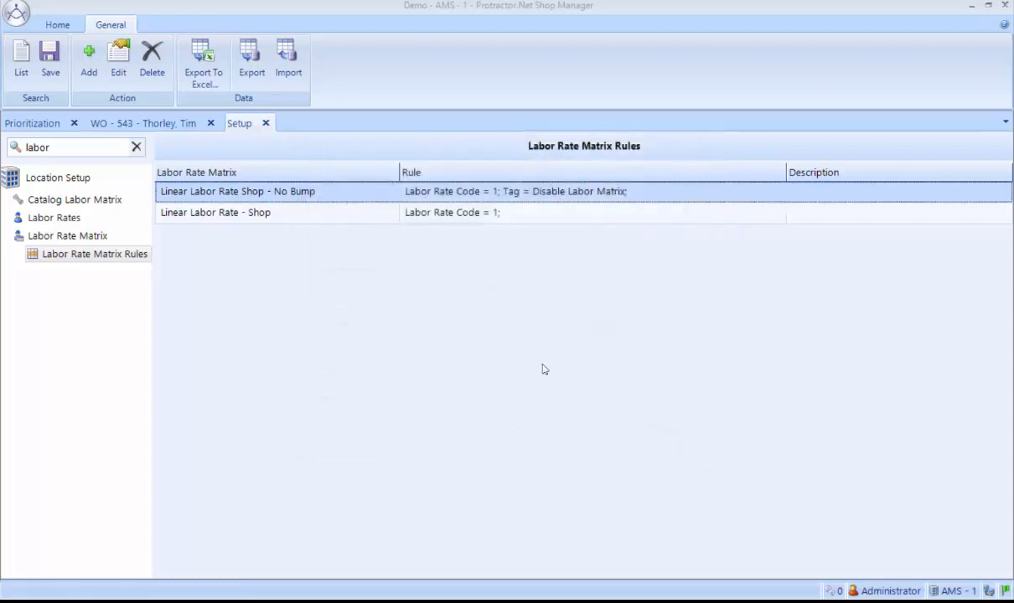
pyautogui.doubleClick(387, 216)
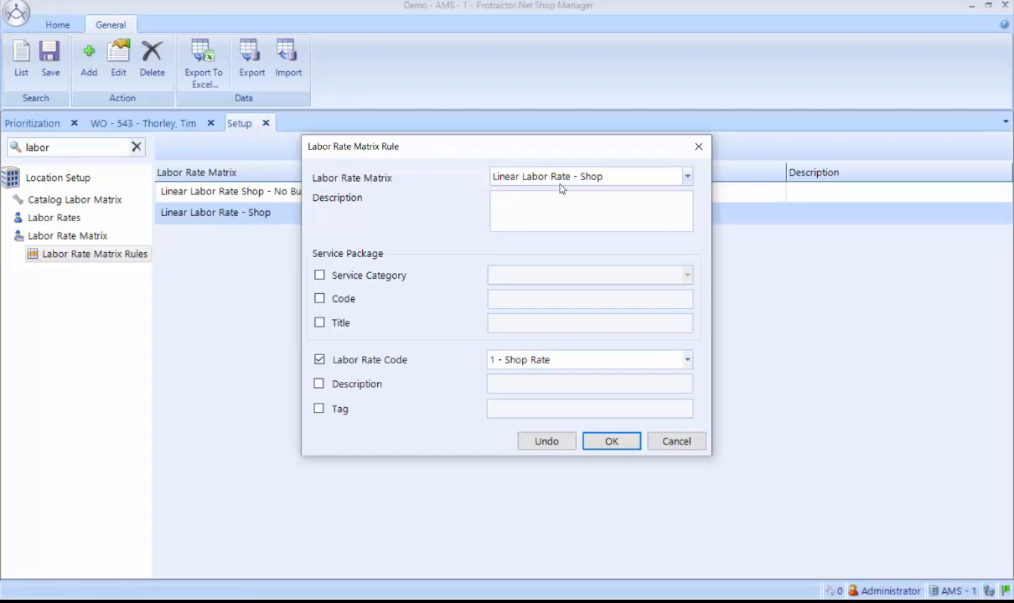
pyautogui.click(611, 441)
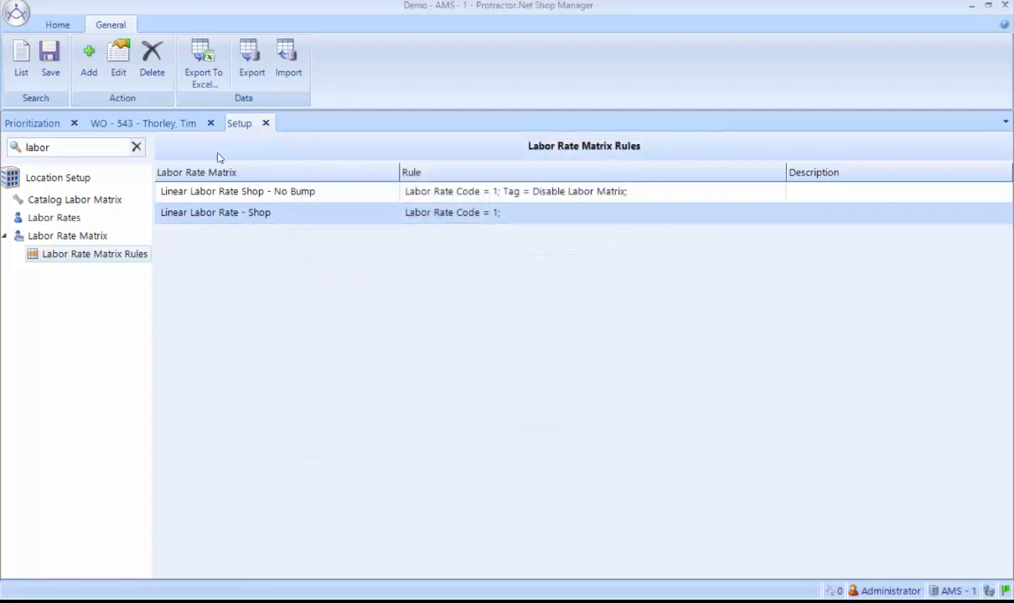
# In the open work order, set the hours of the front brake shoes/pads labor line to 2.
pyautogui.click(164, 125)
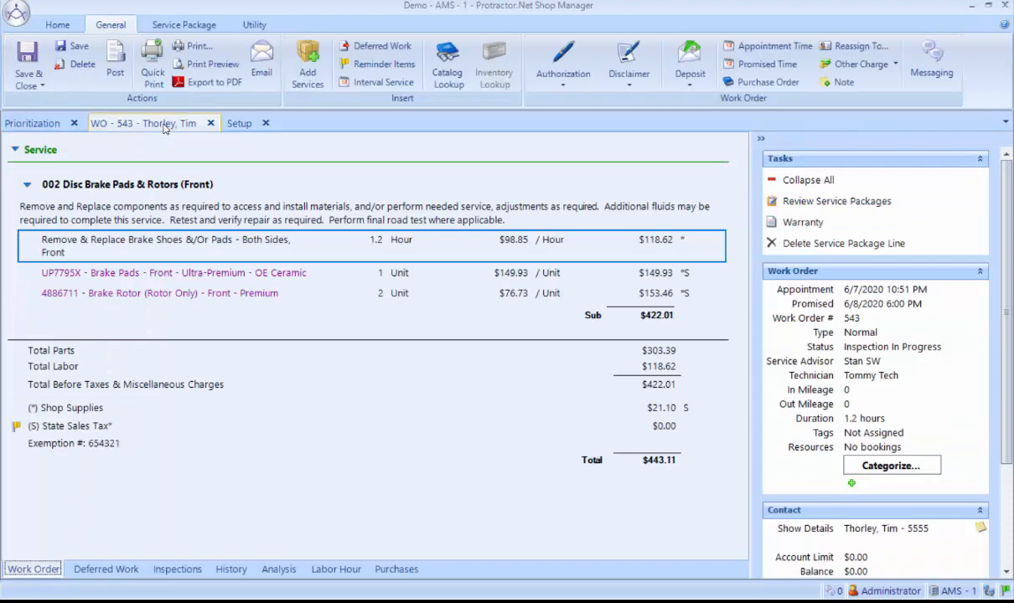
pyautogui.doubleClick(165, 242)
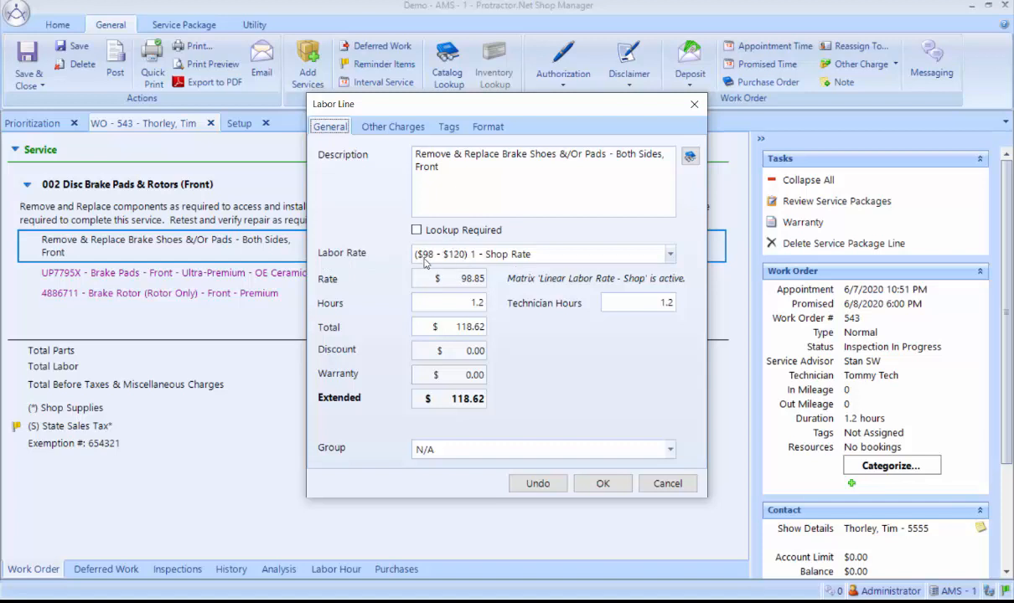
pyautogui.click(452, 309)
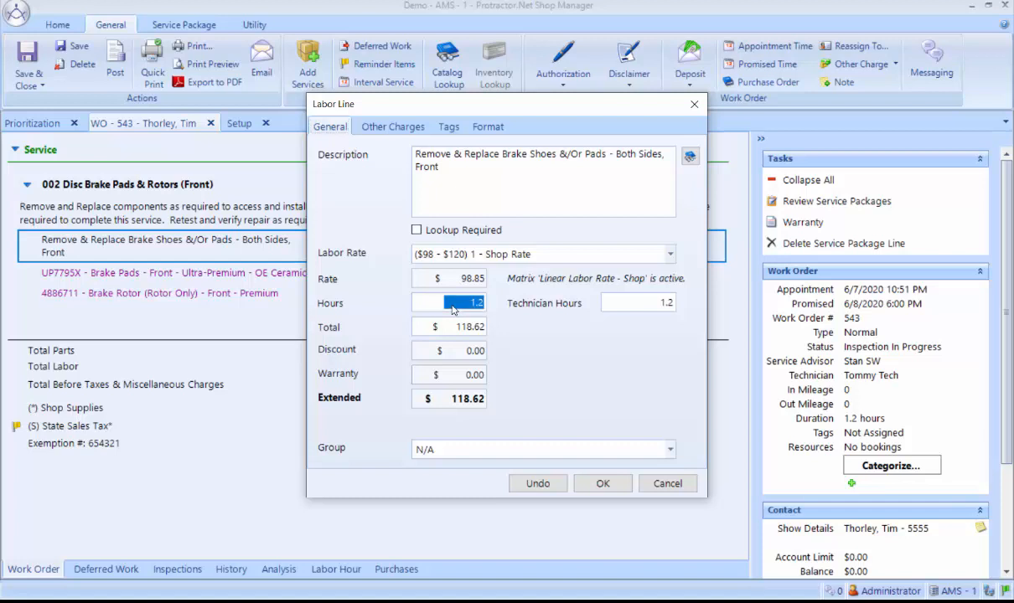
pyautogui.write('2')
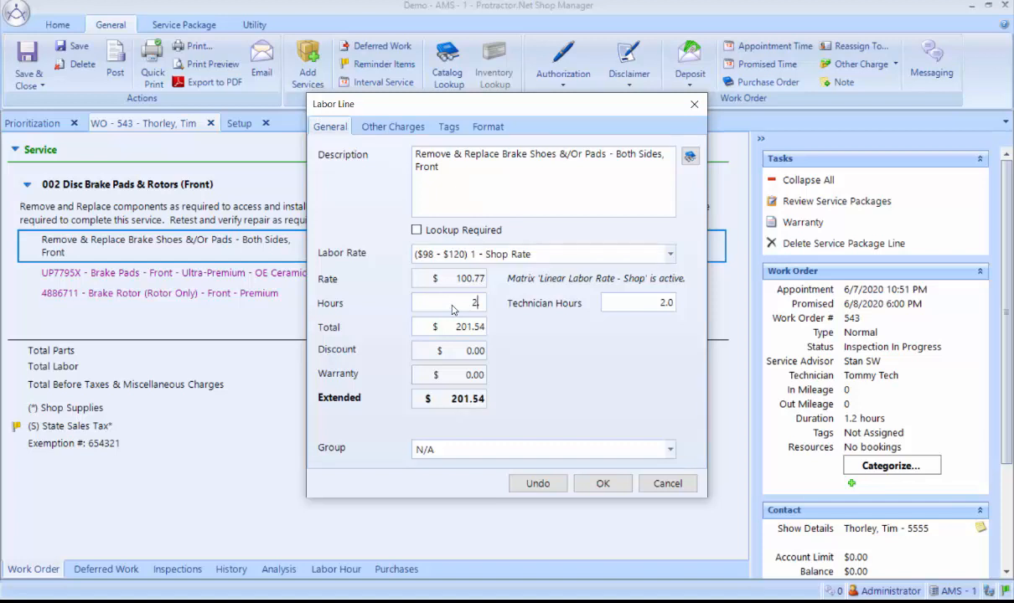
pyautogui.write('.5')
# Try 2.5 and 10 hours on the brake labor line to compare the matrix rates.
pyautogui.doubleClick(452, 309)
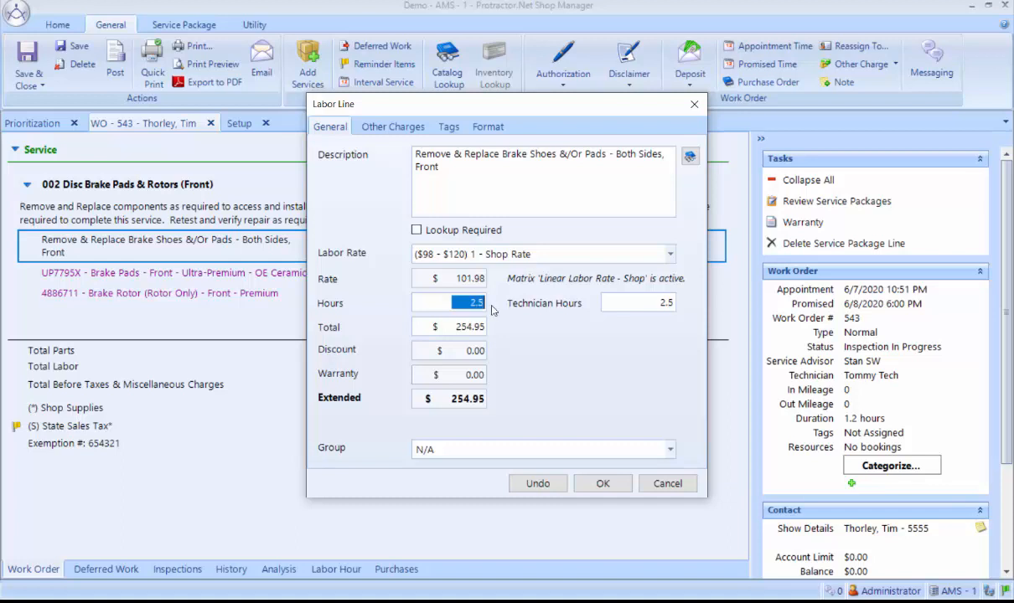
pyautogui.write('10.')
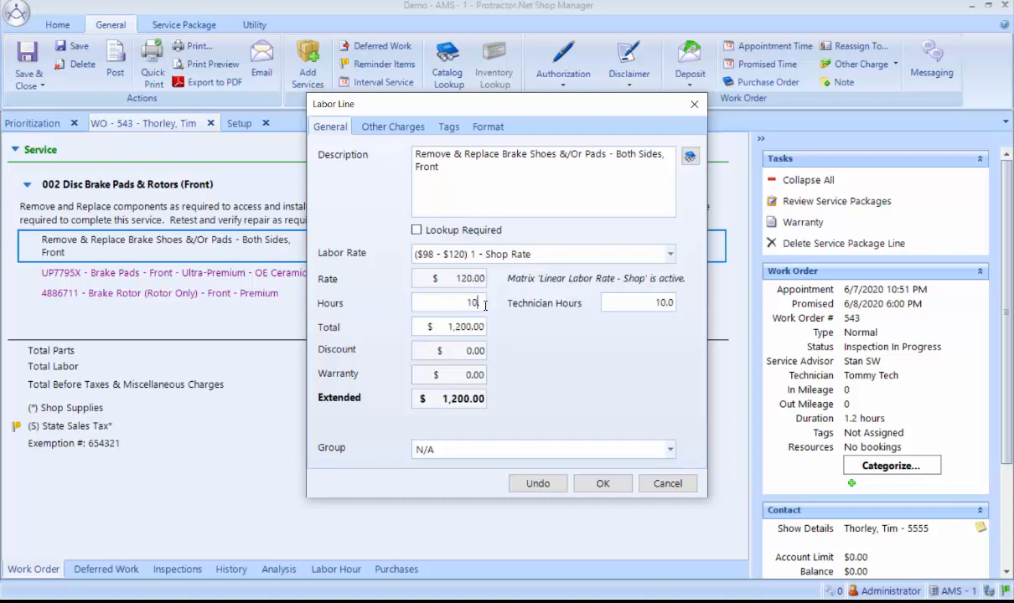
# Return the brake labor line to 2 hours and accept the line.
pyautogui.press('BackSpace')
pyautogui.press('BackSpace')
pyautogui.press('BackSpace')
pyautogui.write('2')
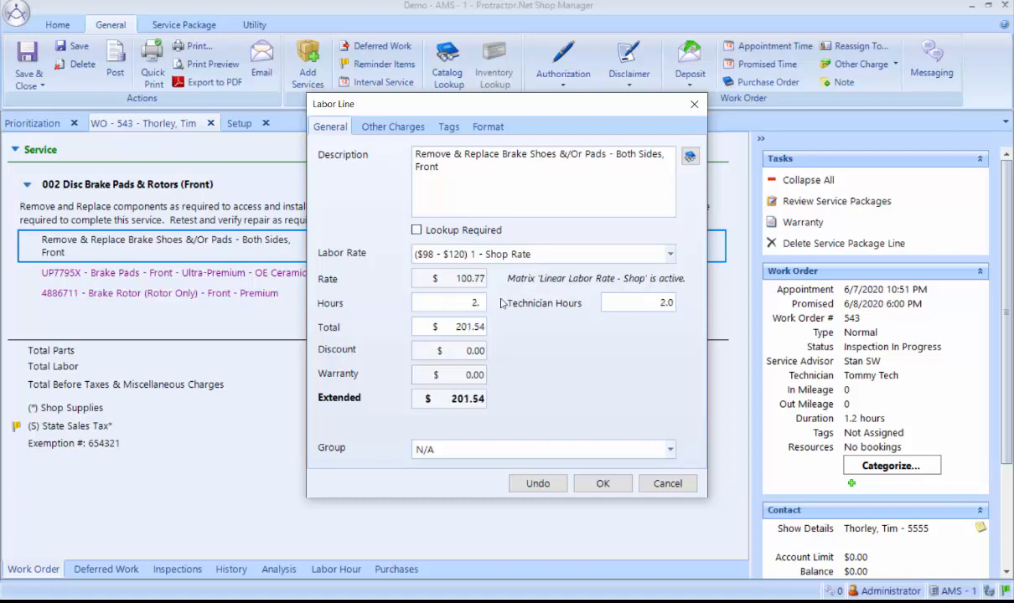
pyautogui.write('.')
pyautogui.click(605, 484)
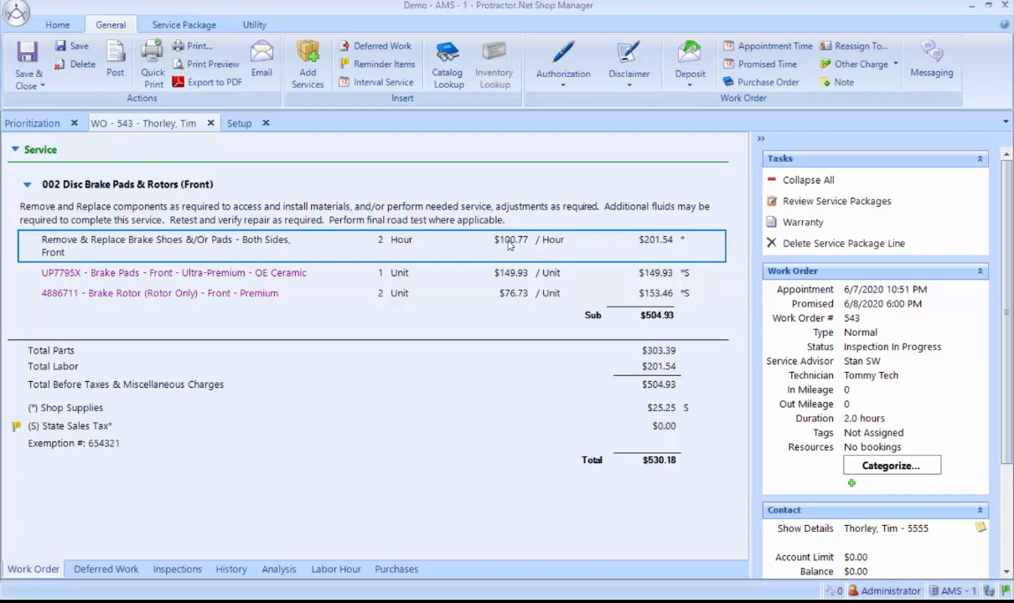
# Add the Disable Labor Matrix tag to the front brake labor line and accept the line.
pyautogui.doubleClick(215, 243)
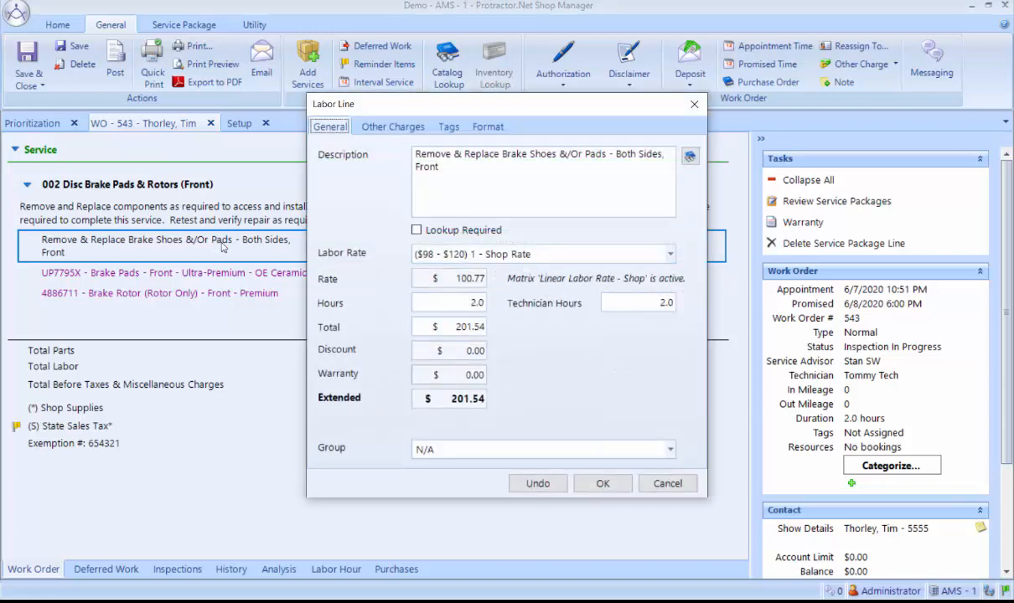
pyautogui.click(447, 130)
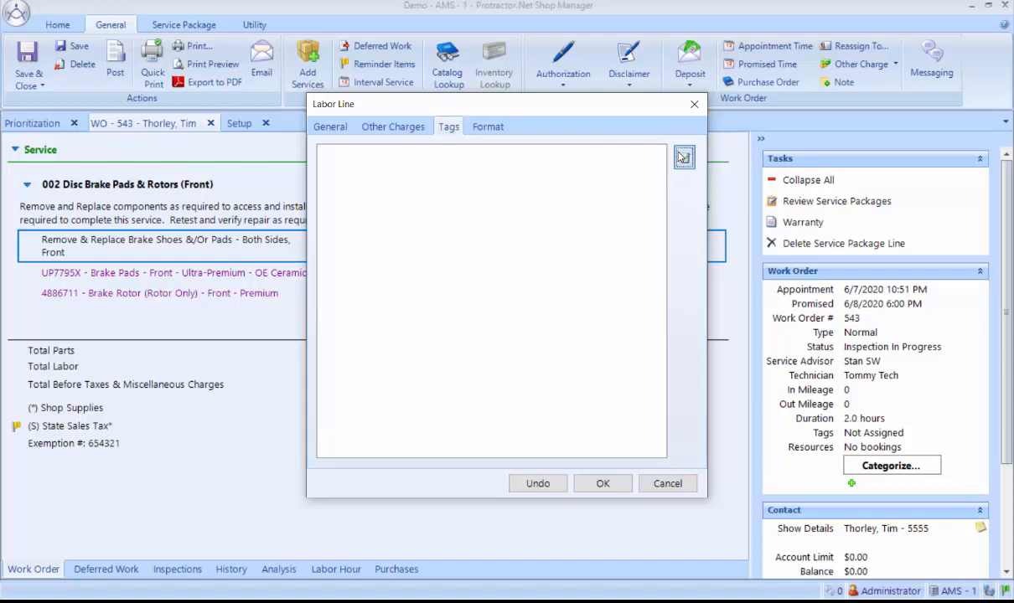
pyautogui.click(684, 157)
pyautogui.click(337, 309)
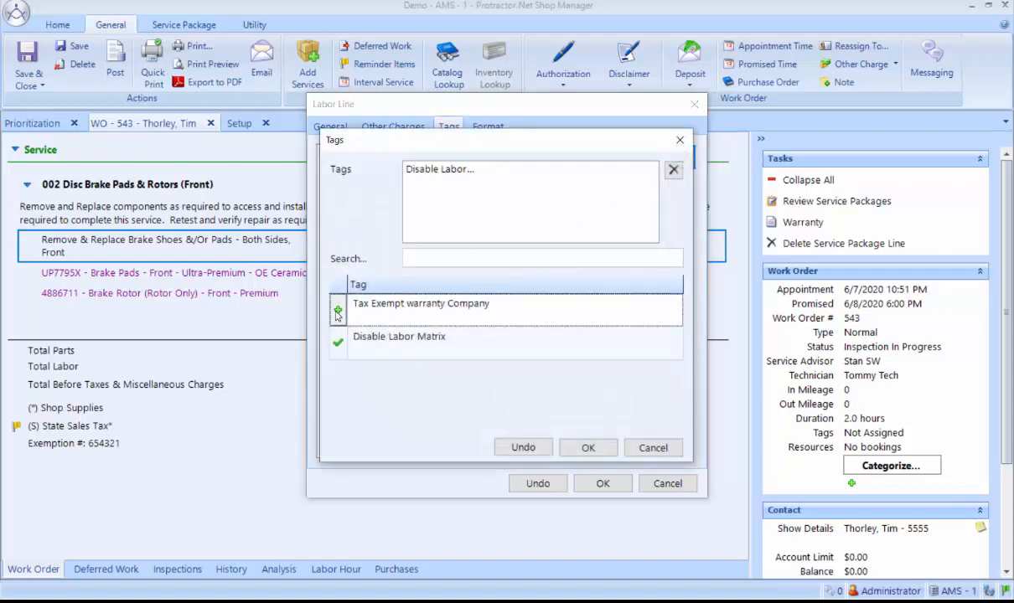
pyautogui.click(588, 448)
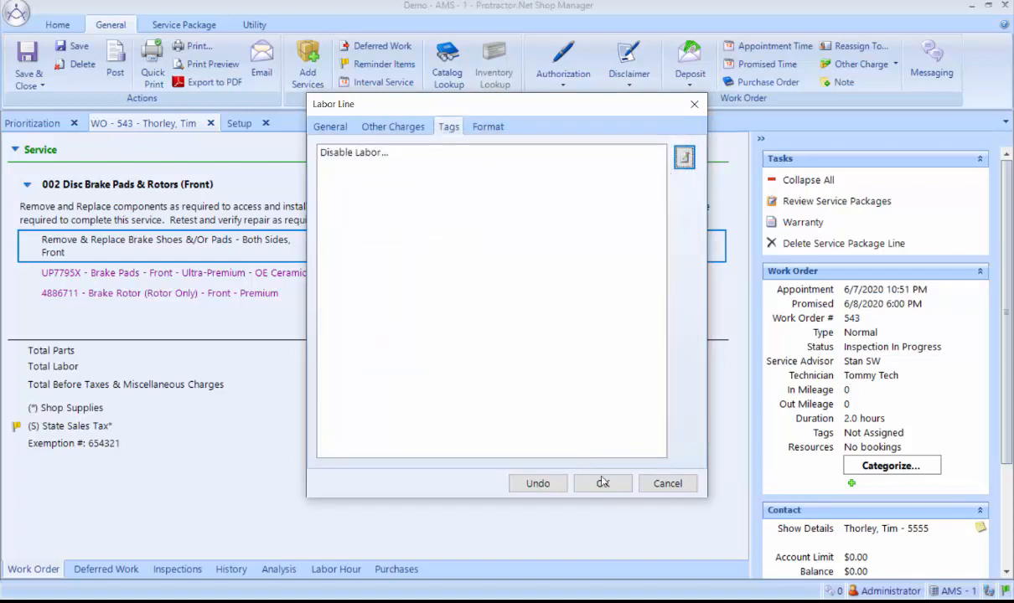
pyautogui.click(599, 482)
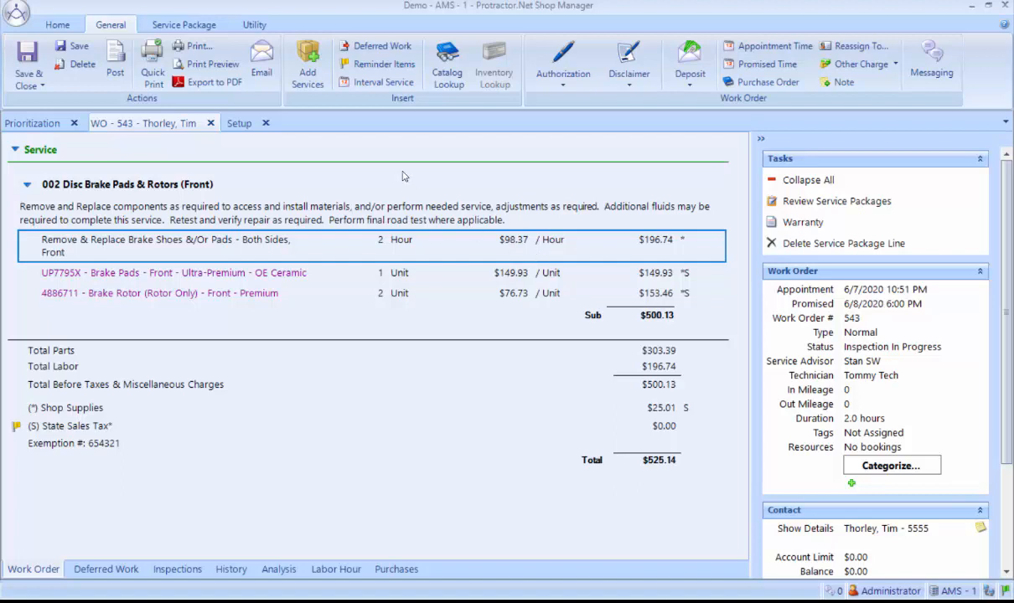
# Recheck the Linear Labor Rate - Shop rule in the setup without changing it, and open the Labor Rates list.
pyautogui.click(239, 123)
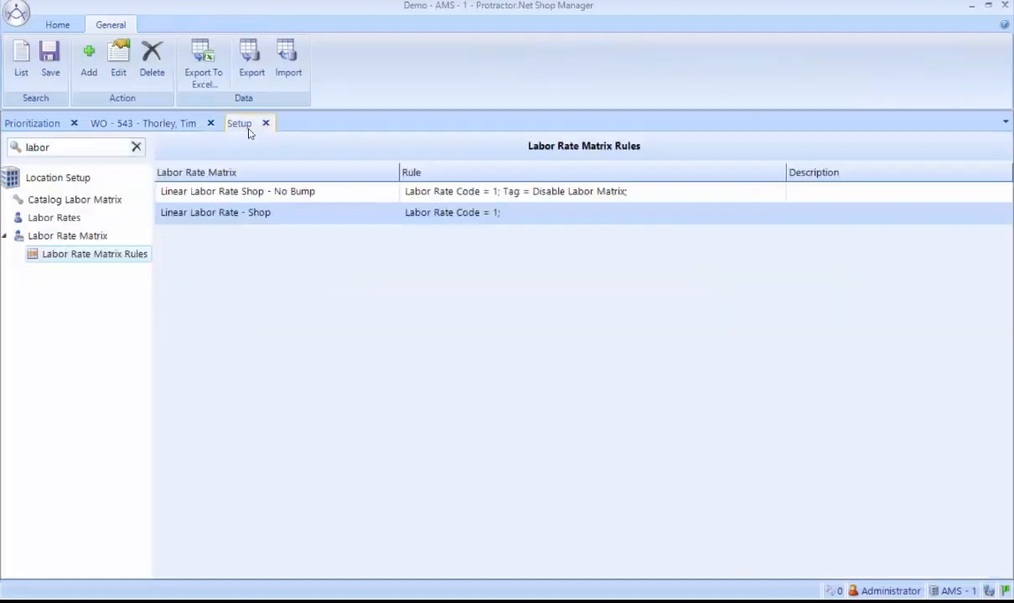
pyautogui.doubleClick(246, 219)
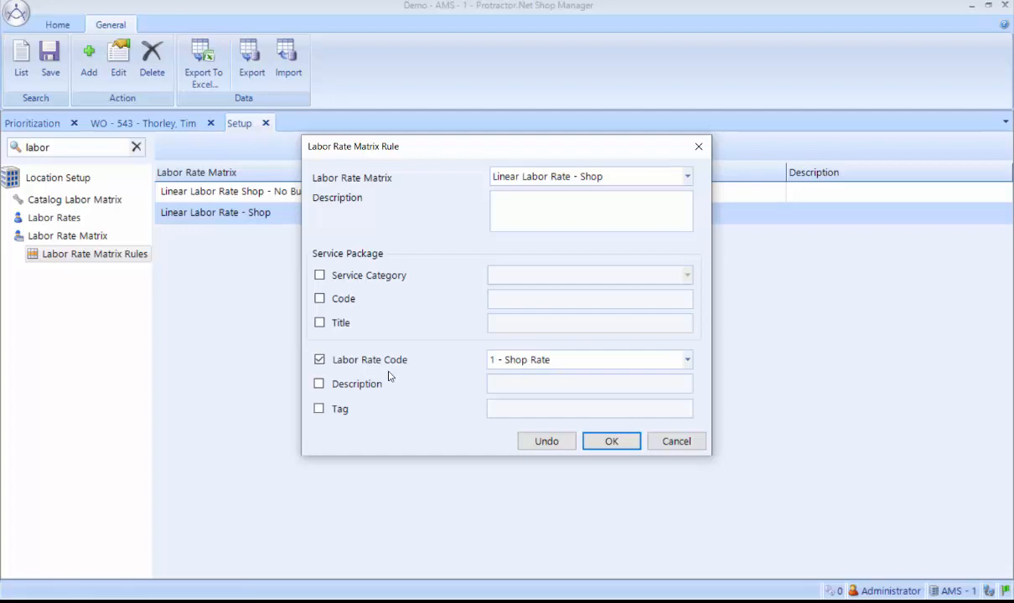
pyautogui.click(687, 444)
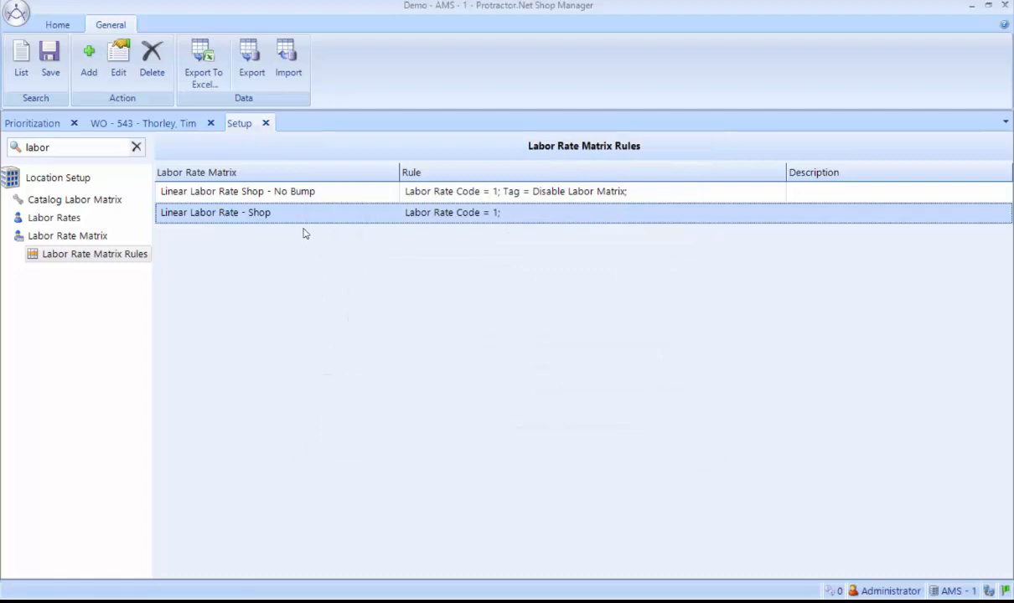
pyautogui.click(60, 214)
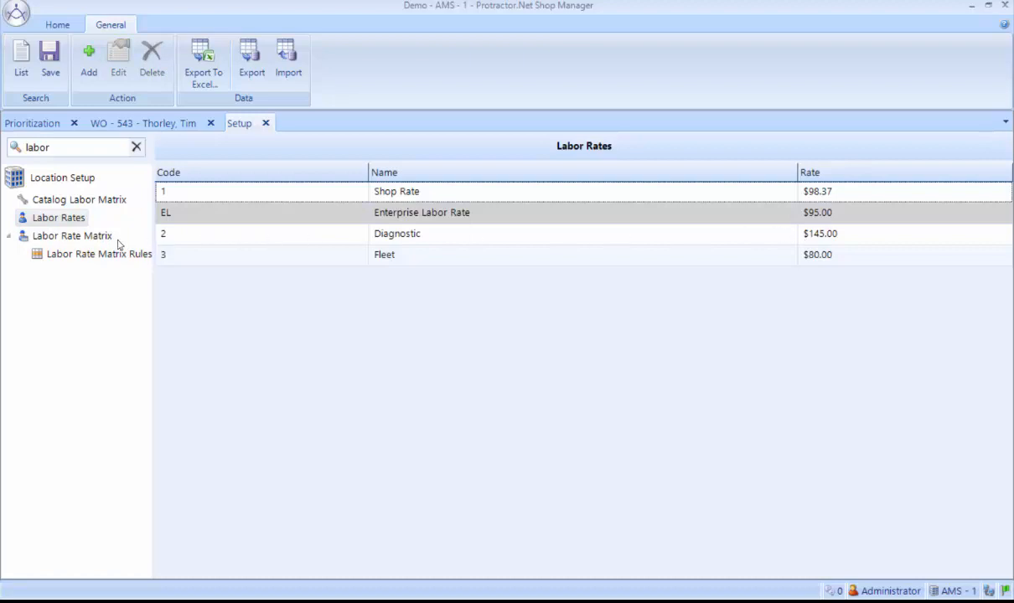
# Start a new labor rate matrix with "Linear Labor Matrix - Diagnostic" as both its name and its description.
pyautogui.click(74, 238)
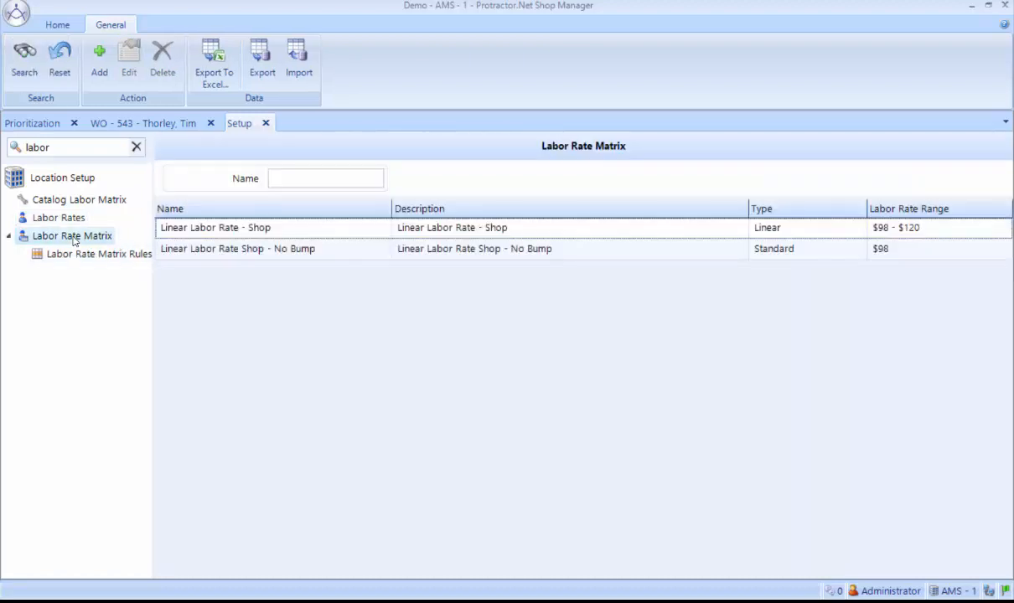
pyautogui.click(97, 56)
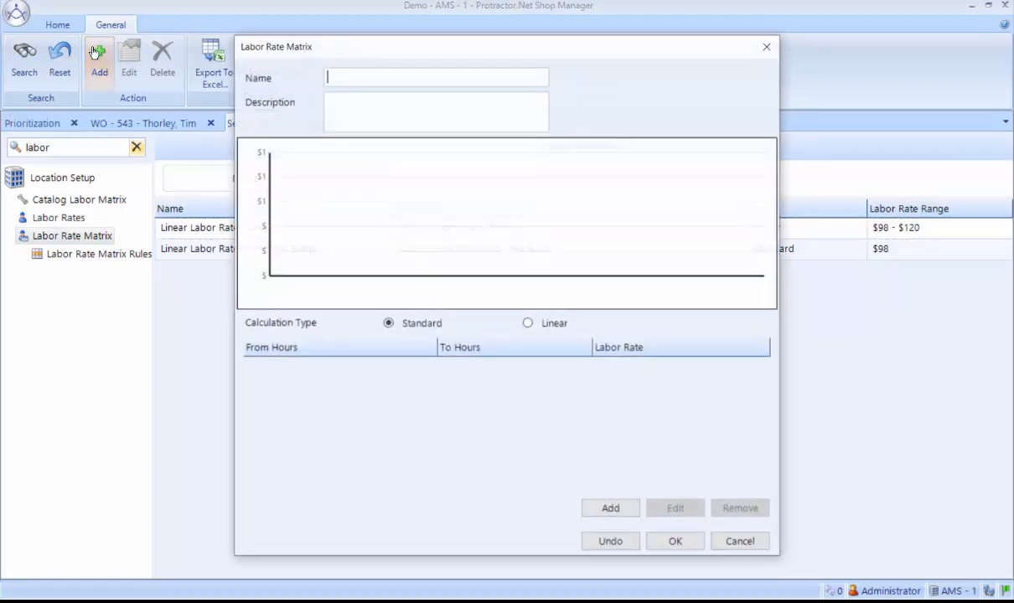
pyautogui.write('Linear')
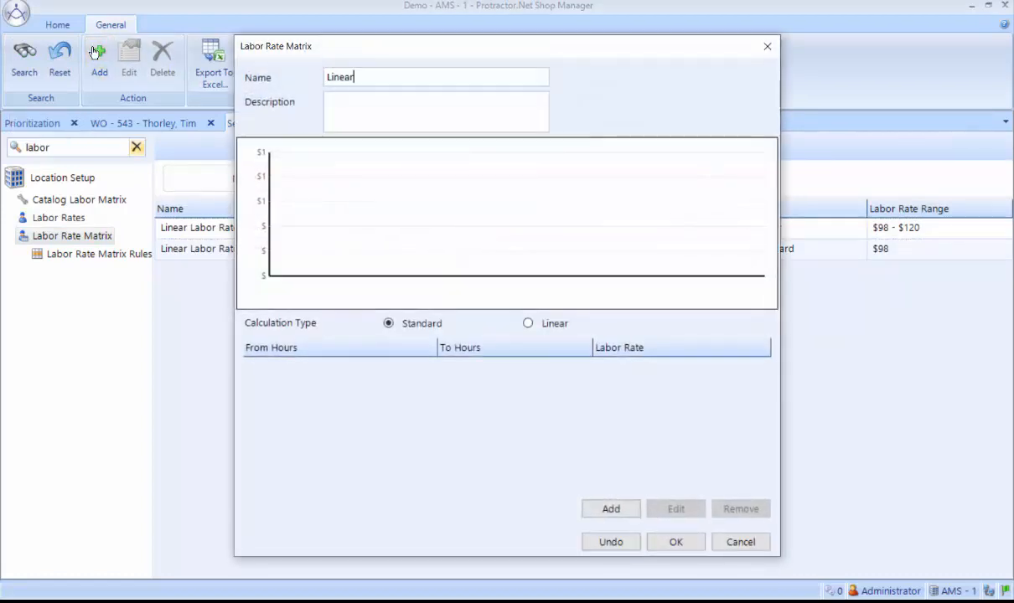
pyautogui.write(' Labor Matrix - Diagn')
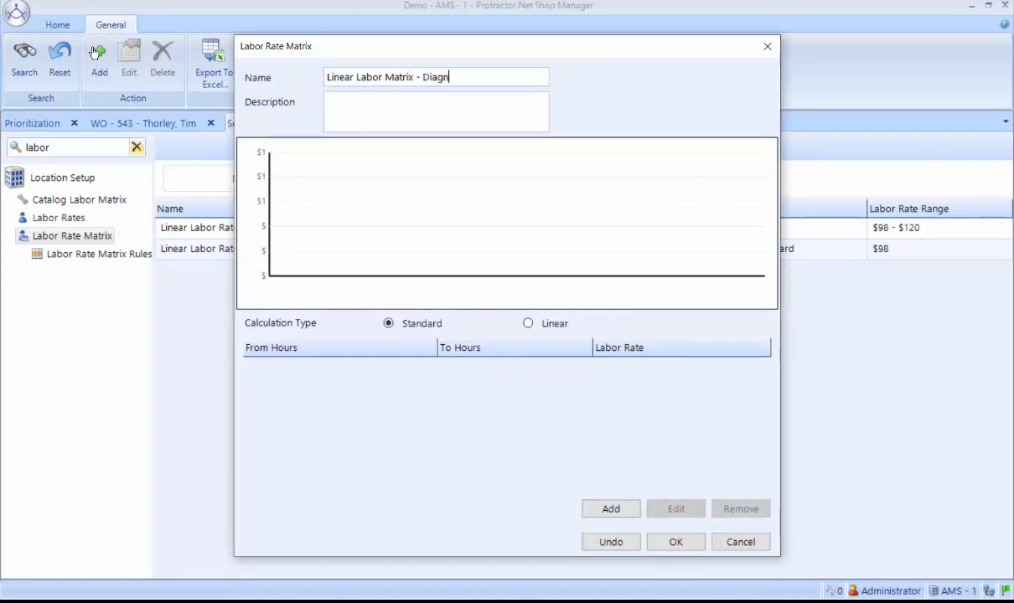
pyautogui.write('ositic')
pyautogui.doubleClick(459, 76)
pyautogui.hotkey('ctrl', 'a')
pyautogui.hotkey('ctrl', 'c')
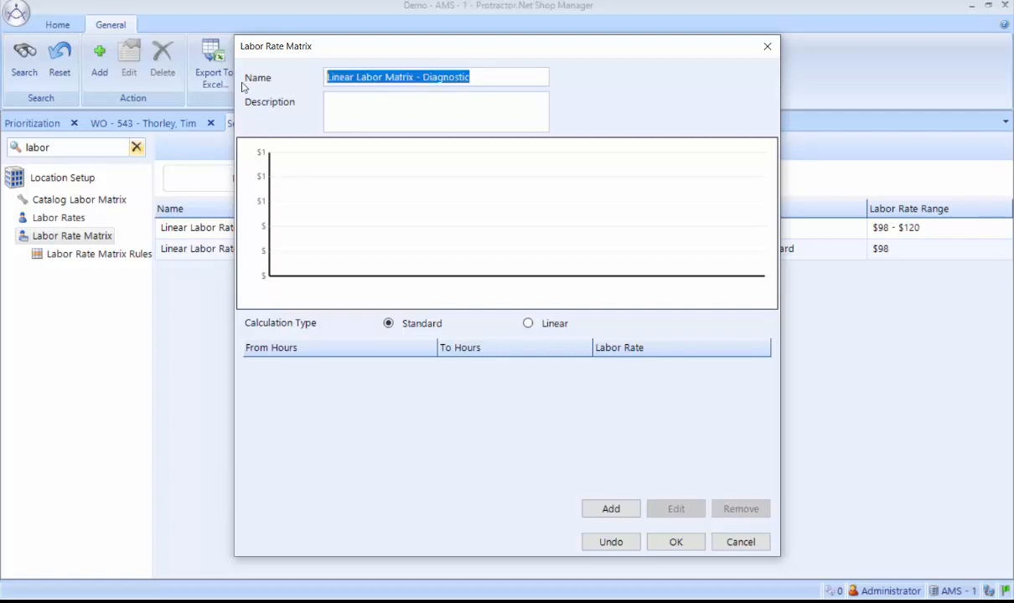
pyautogui.click(362, 123)
pyautogui.hotkey('ctrl', 'v')
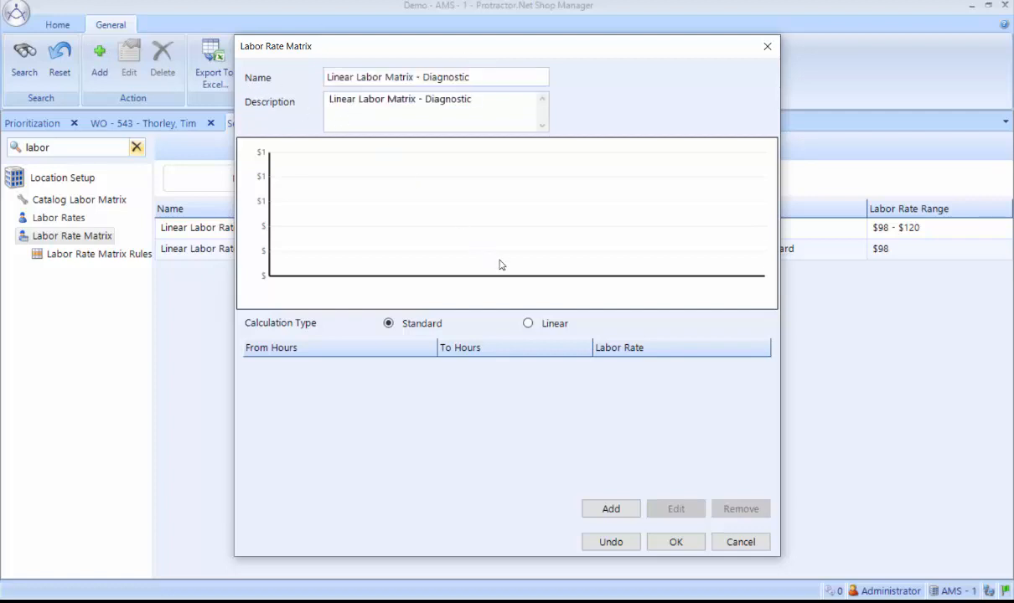
# Make the diagnostic matrix's calculation linear and add a labor rate of $145 at 0 hours.
pyautogui.click(527, 323)
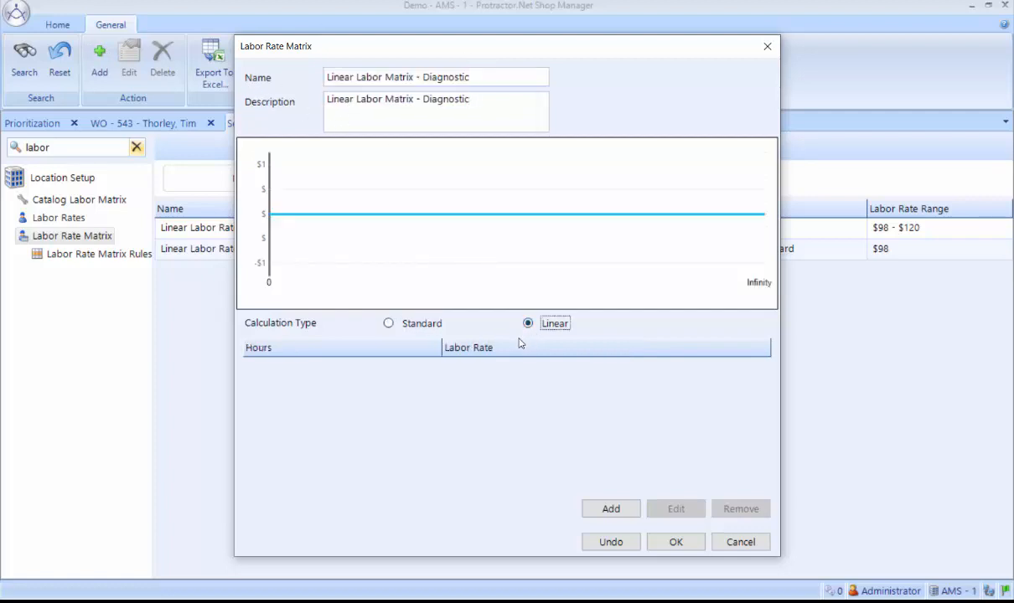
pyautogui.click(611, 509)
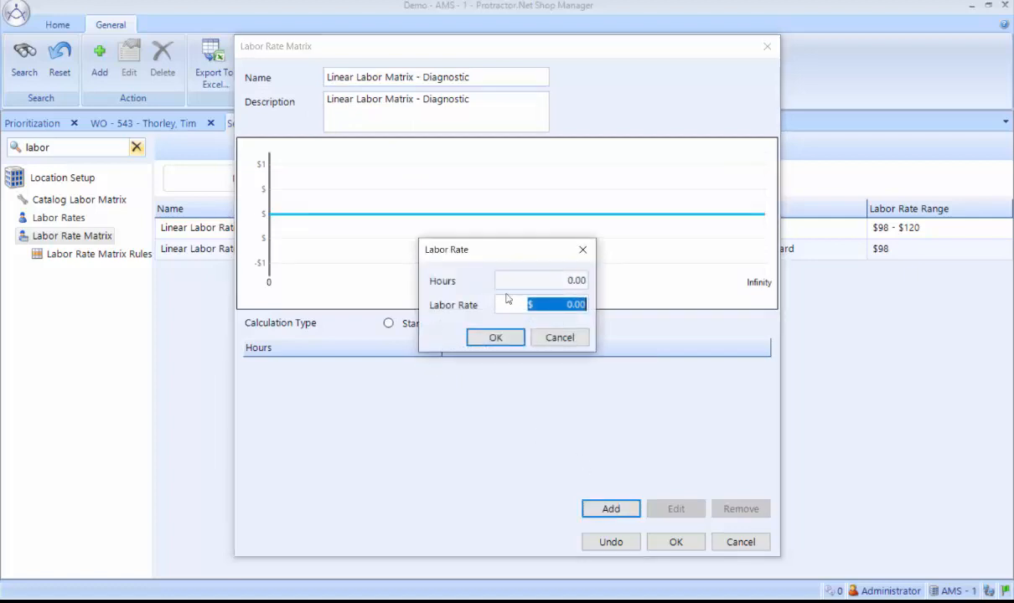
pyautogui.write('145')
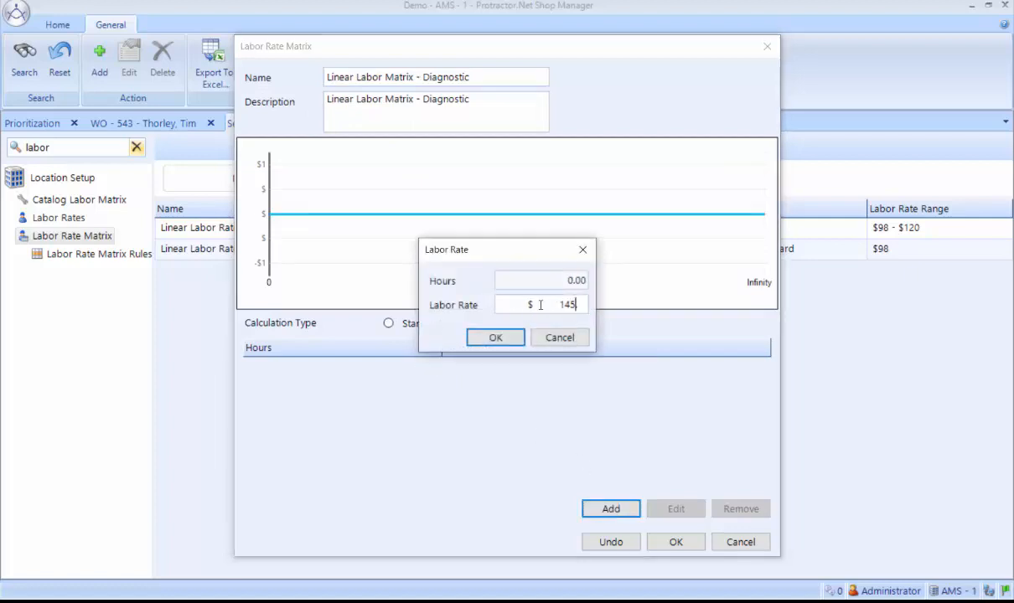
pyautogui.click(495, 338)
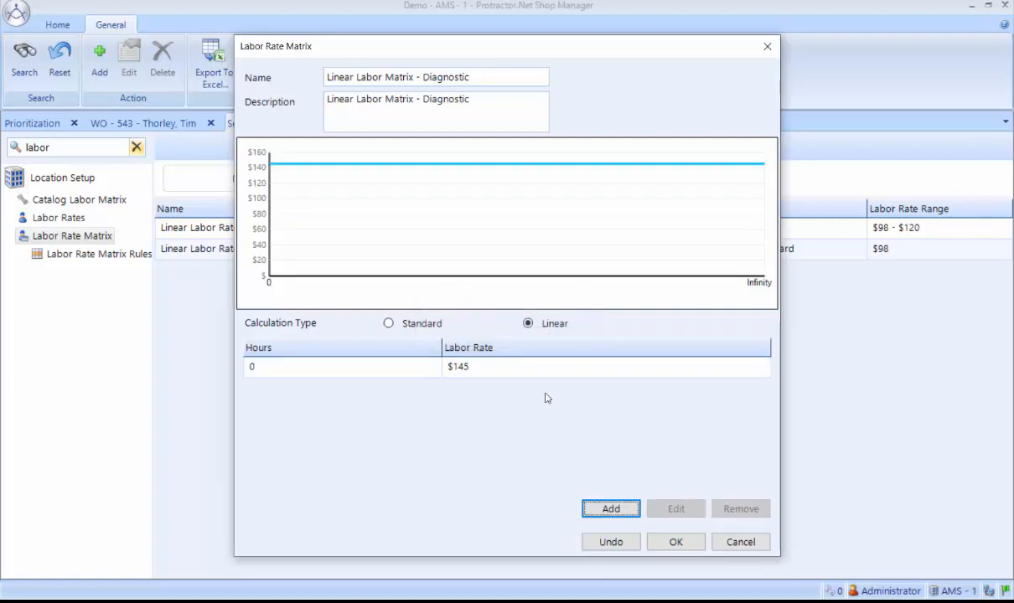
# Add a labor rate of $145 at 1 hour to the diagnostic matrix.
pyautogui.click(606, 506)
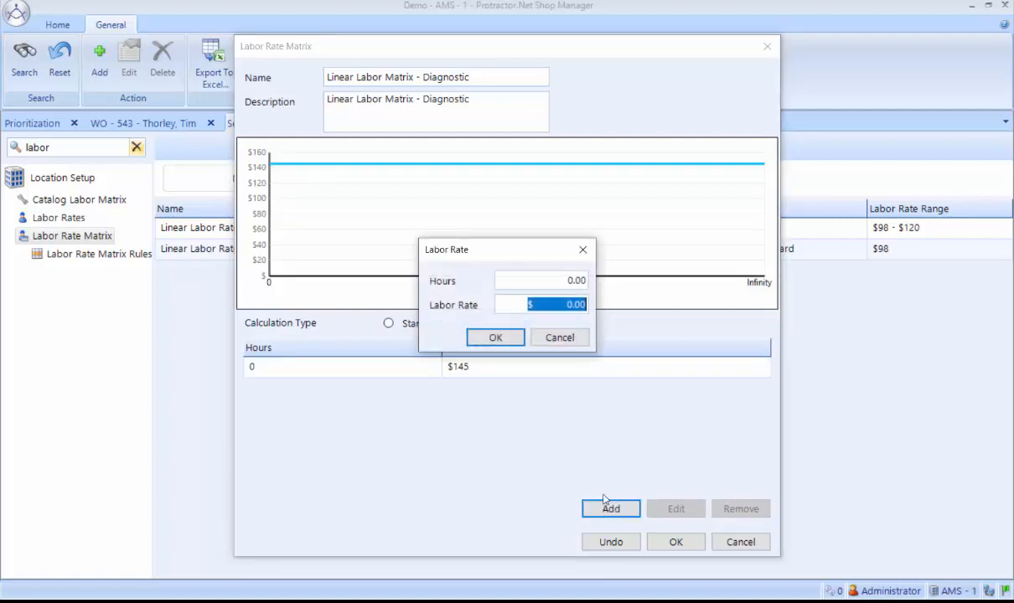
pyautogui.click(556, 285)
pyautogui.write('1.')
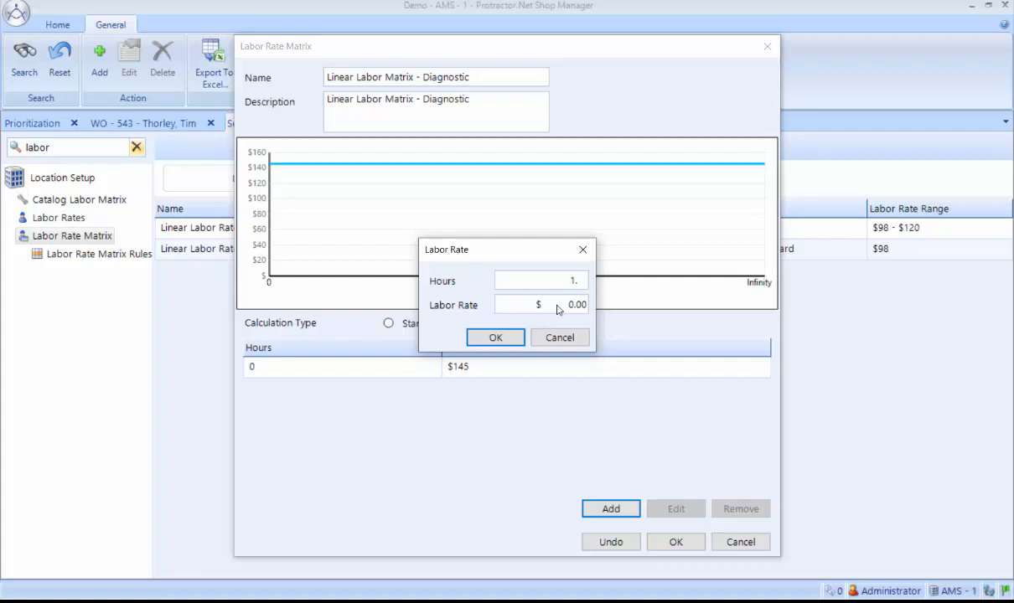
pyautogui.click(556, 307)
pyautogui.write('145')
pyautogui.click(499, 337)
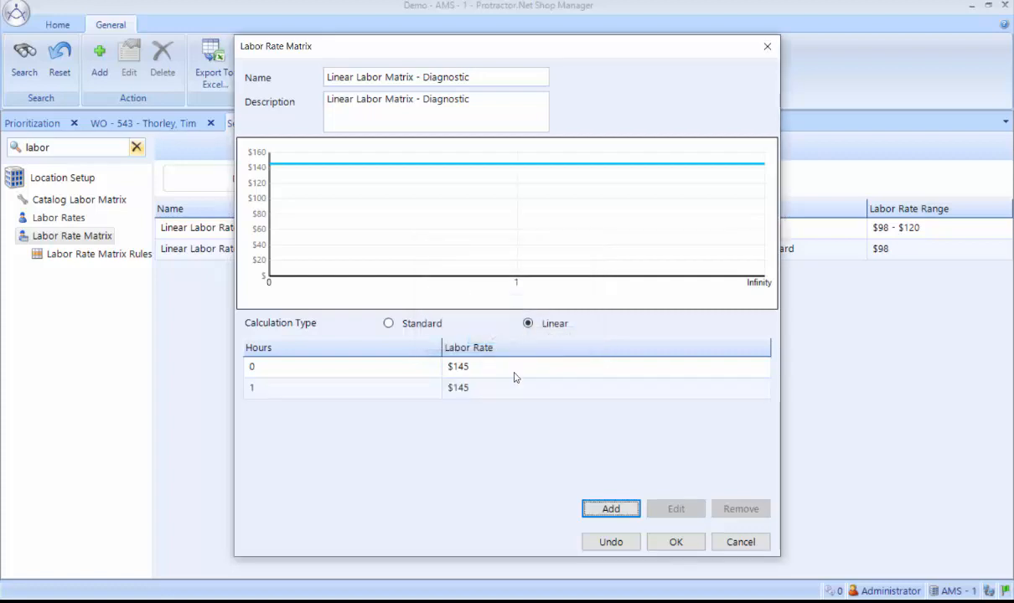
# Add a labor rate of $175 at 20 hours to the diagnostic matrix and accept the matrix.
pyautogui.click(609, 509)
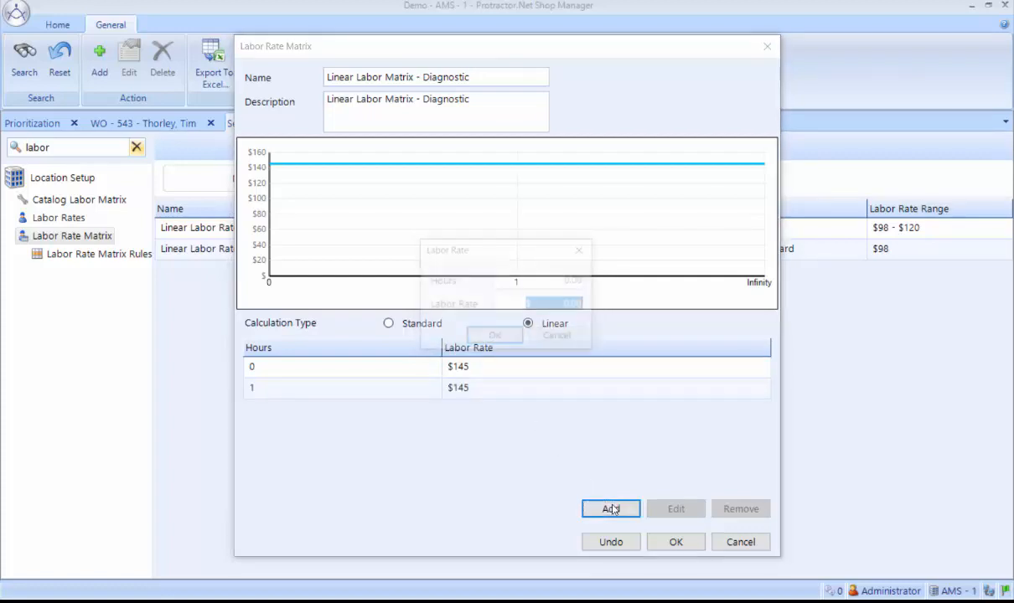
pyautogui.click(507, 280)
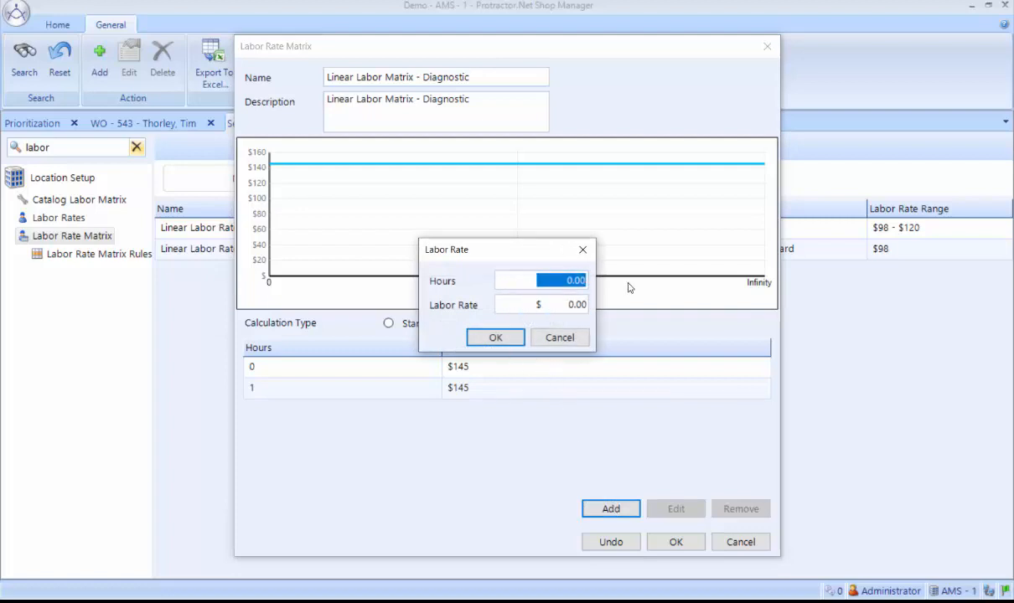
pyautogui.write('20')
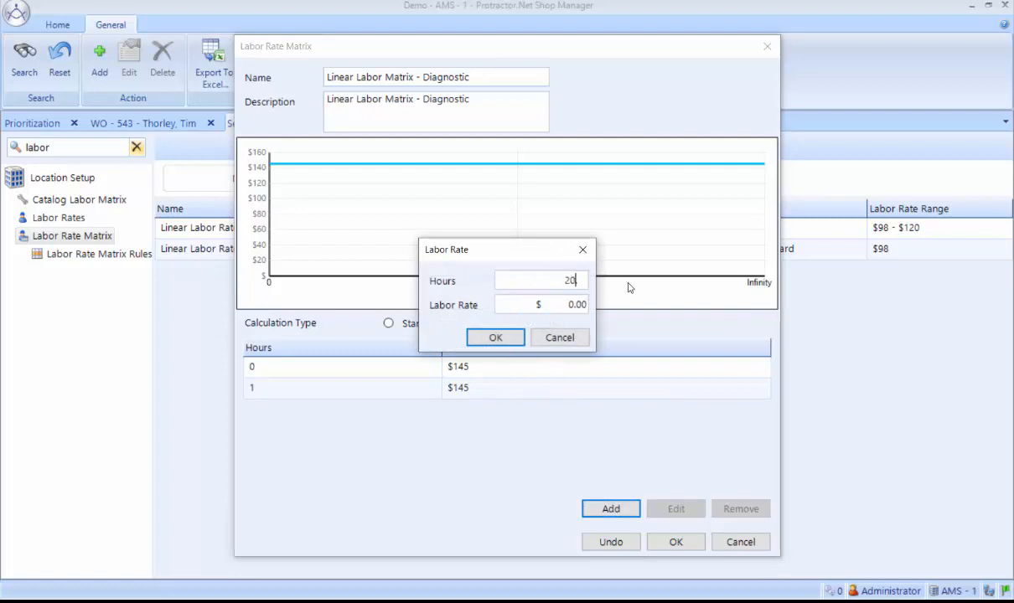
pyautogui.click(551, 304)
pyautogui.write('175')
pyautogui.click(506, 340)
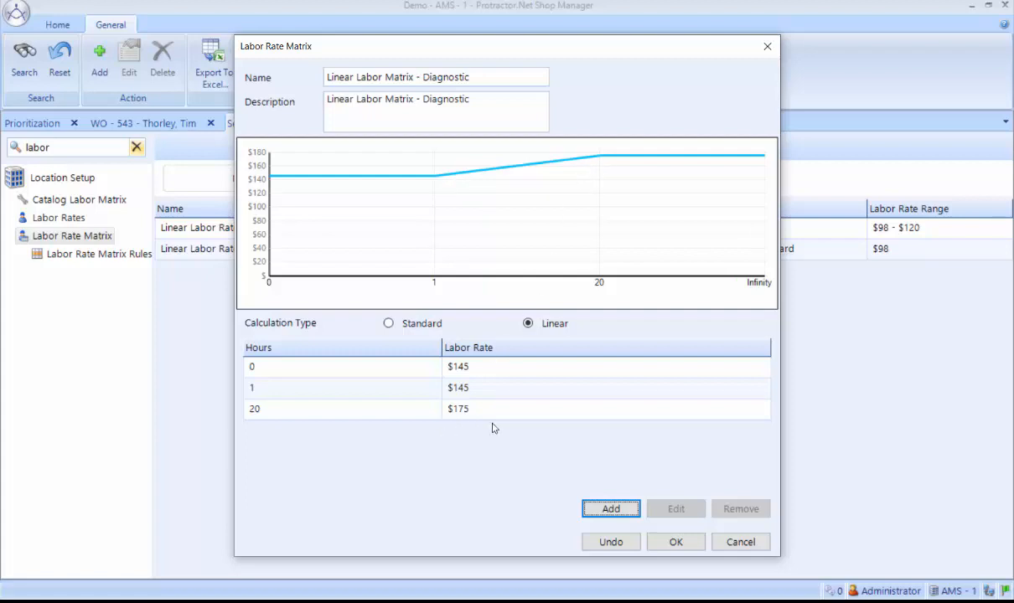
pyautogui.click(672, 542)
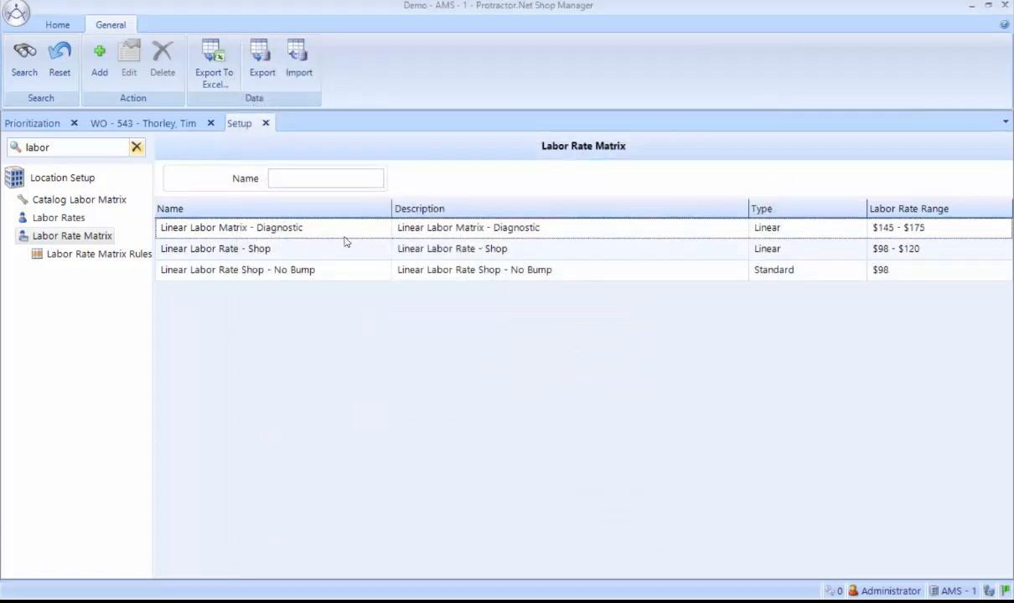
# Add a labor rate matrix rule that applies Linear Labor Matrix - Diagnostic to labor rate code 2 - Diagnostic.
pyautogui.click(91, 256)
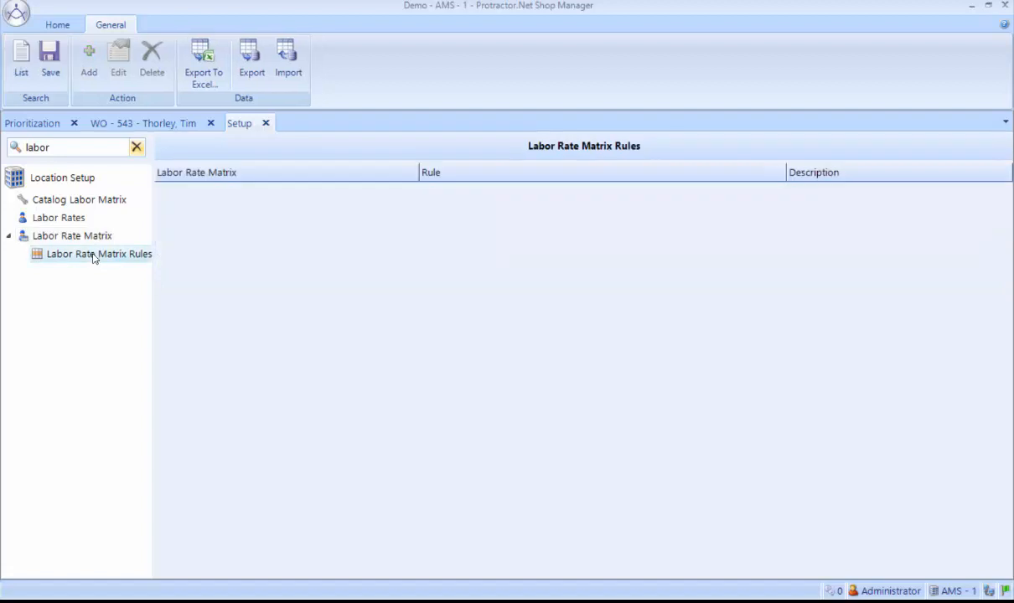
pyautogui.click(89, 60)
pyautogui.click(563, 179)
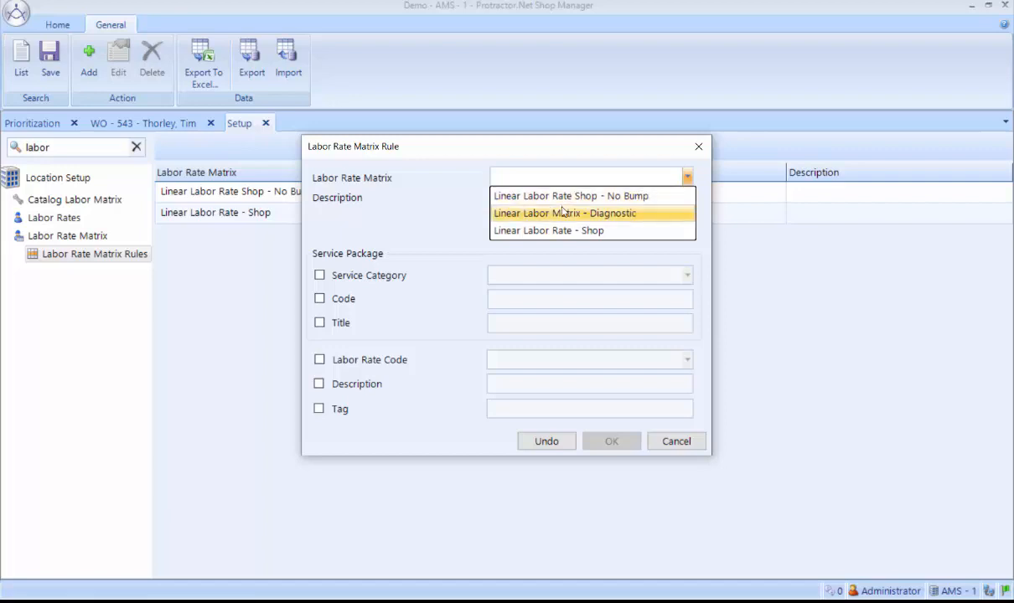
pyautogui.click(623, 215)
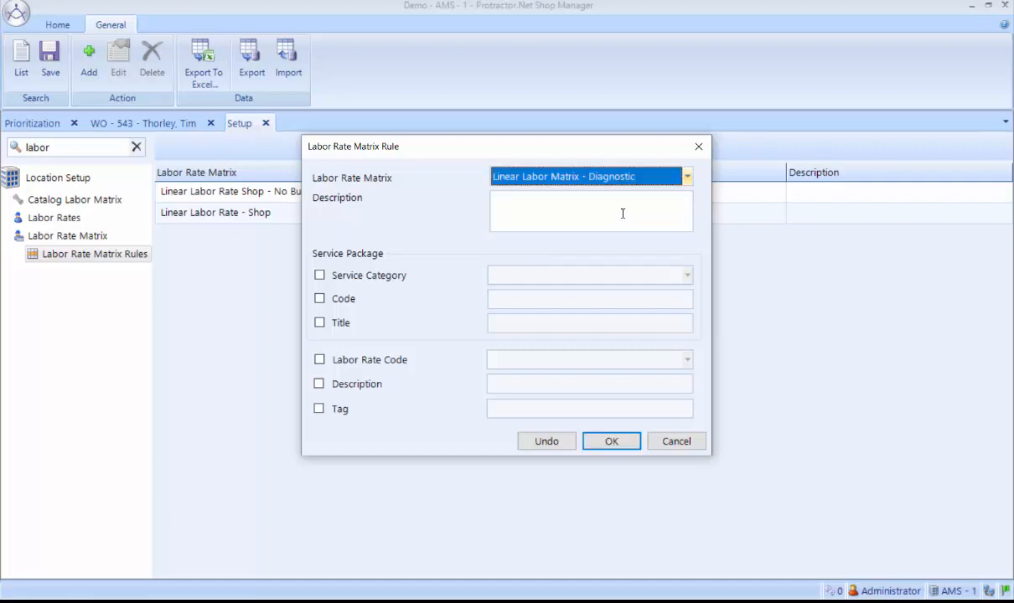
pyautogui.click(319, 360)
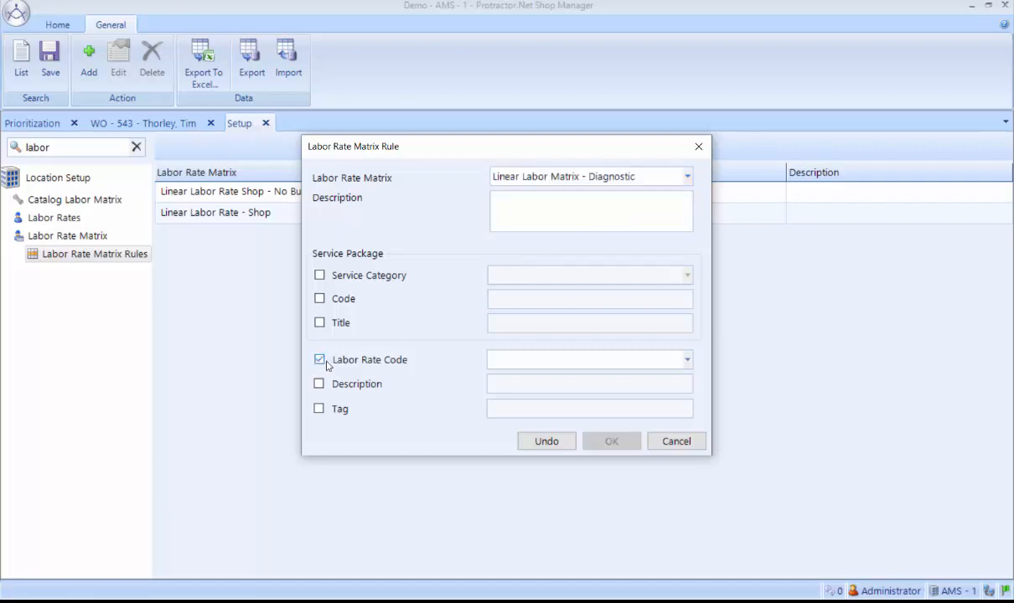
pyautogui.click(686, 360)
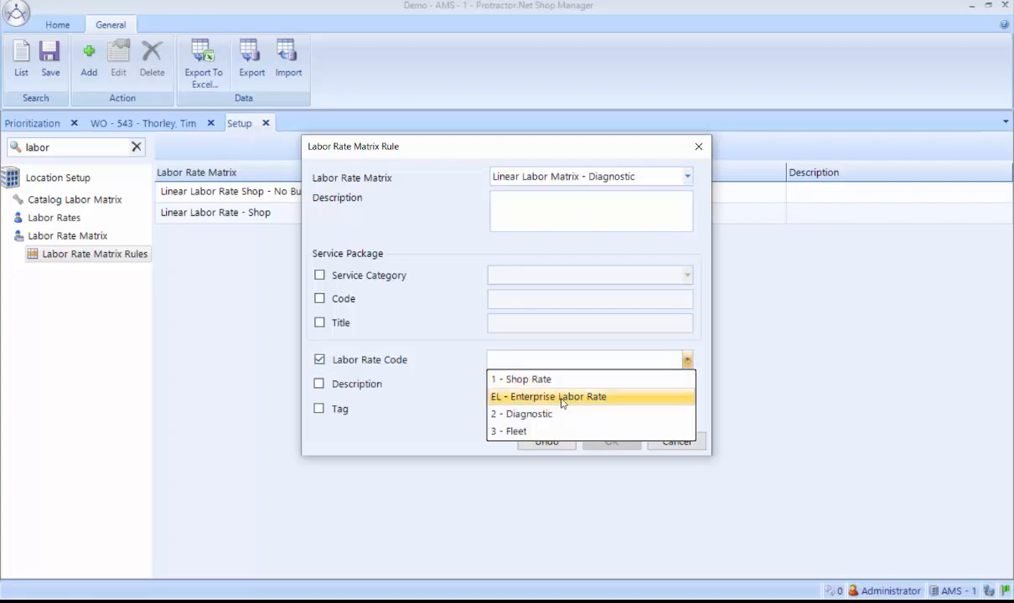
pyautogui.click(519, 414)
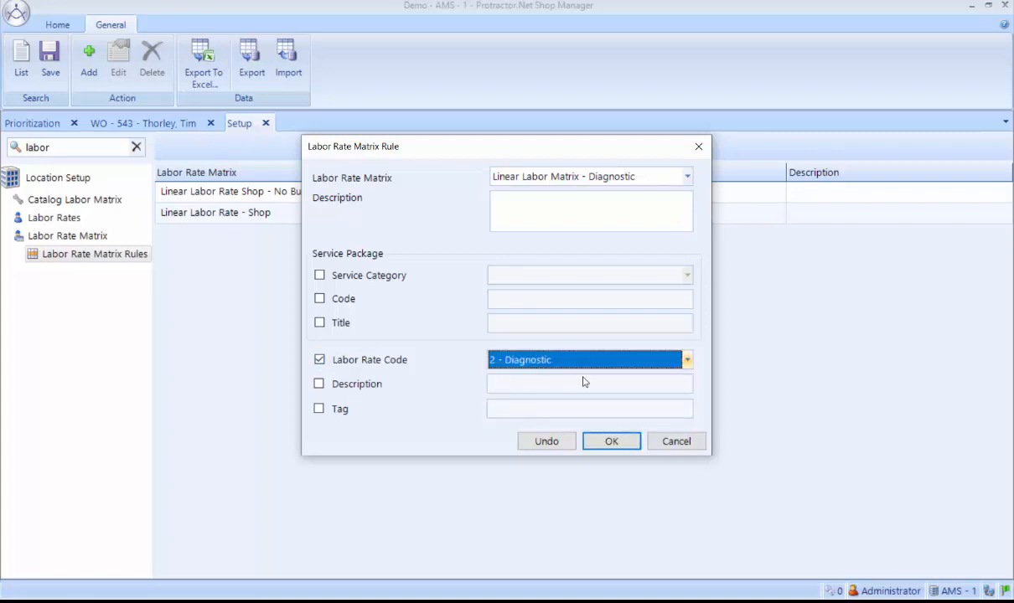
pyautogui.click(603, 442)
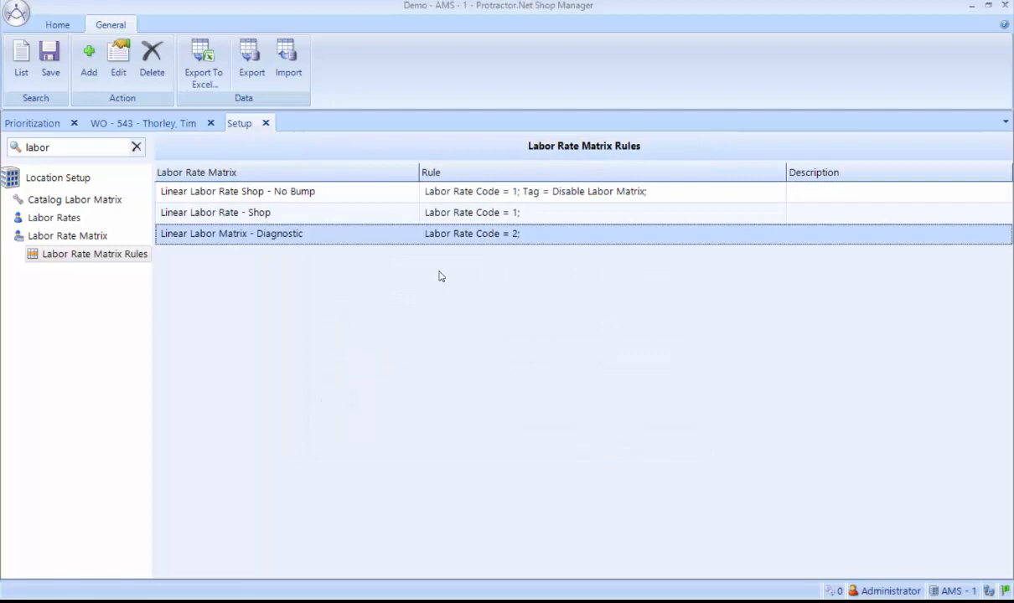